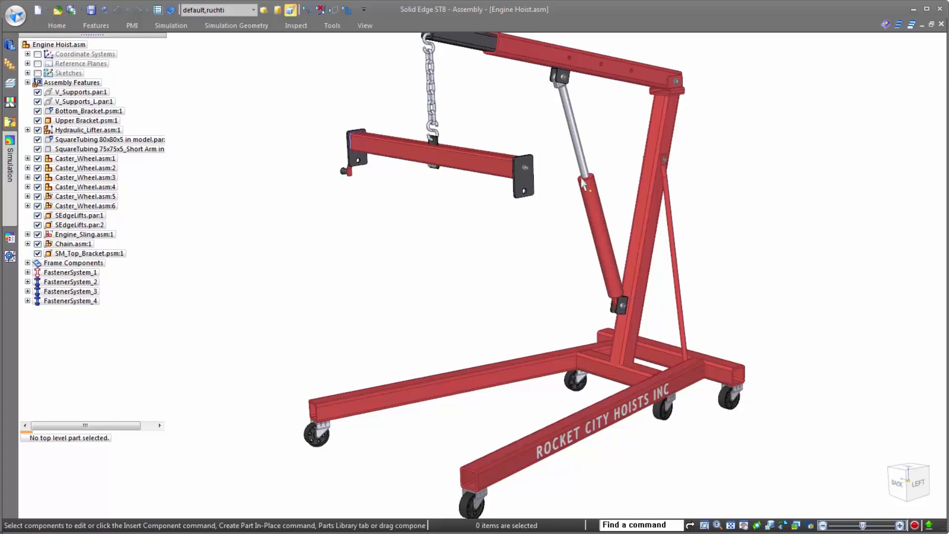
- Apply the Frame Components configuration to the engine hoist and enter the Frame Design environment
{"action": "left_click", "coordinate": [291, 10]}
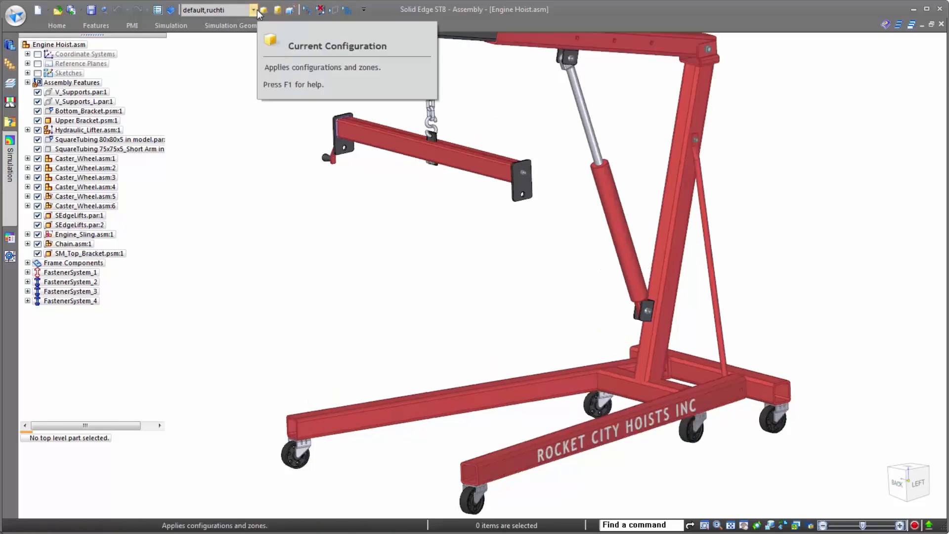
{"action": "left_click", "coordinate": [257, 11]}
{"action": "left_click", "coordinate": [227, 57]}
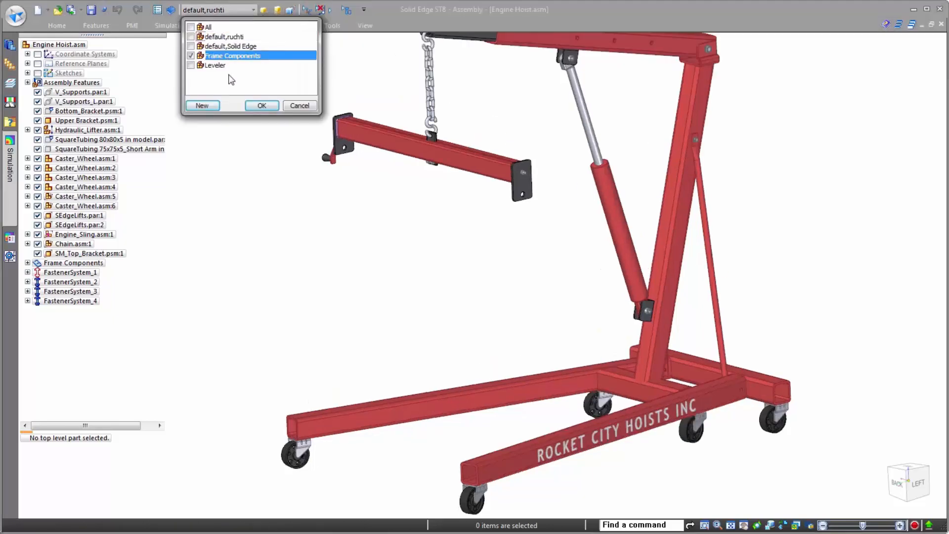
{"action": "left_click", "coordinate": [253, 107]}
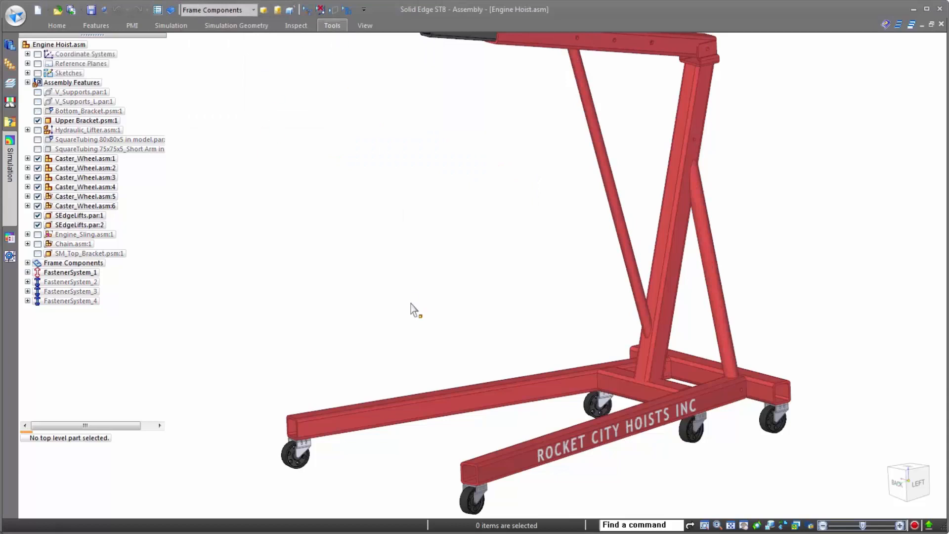
{"action": "scroll", "coordinate": [406, 291], "scroll_direction": "down", "scroll_amount": 2}
{"action": "left_click", "coordinate": [334, 25]}
{"action": "left_click", "coordinate": [487, 64]}
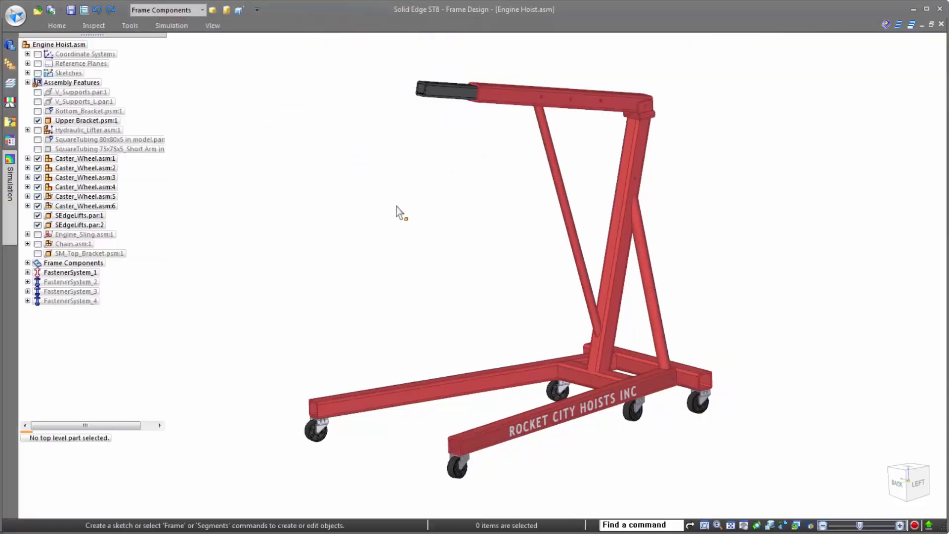
- Pin the Simulation pane open and create a Linear Static study with the Beam mesh type
{"action": "mouse_move", "coordinate": [13, 193]}
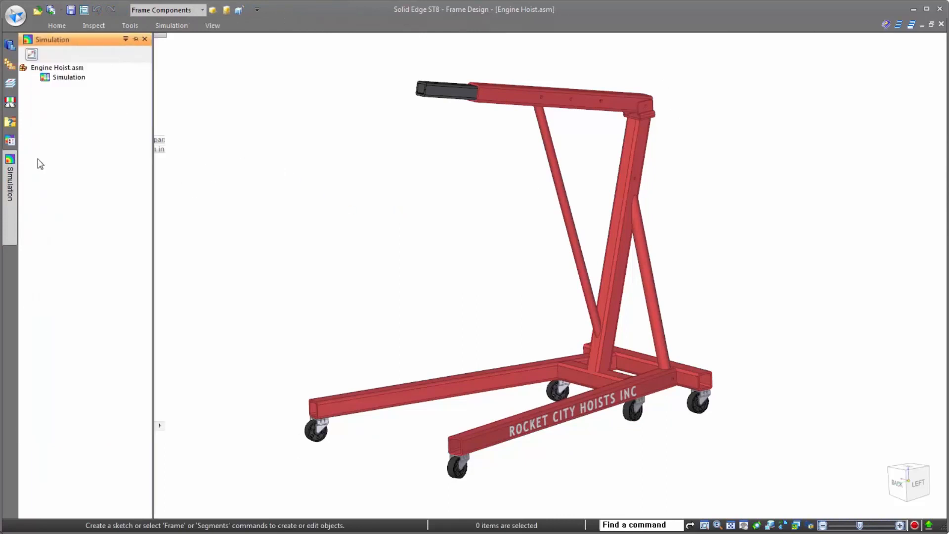
{"action": "left_click", "coordinate": [135, 39]}
{"action": "left_click", "coordinate": [171, 25]}
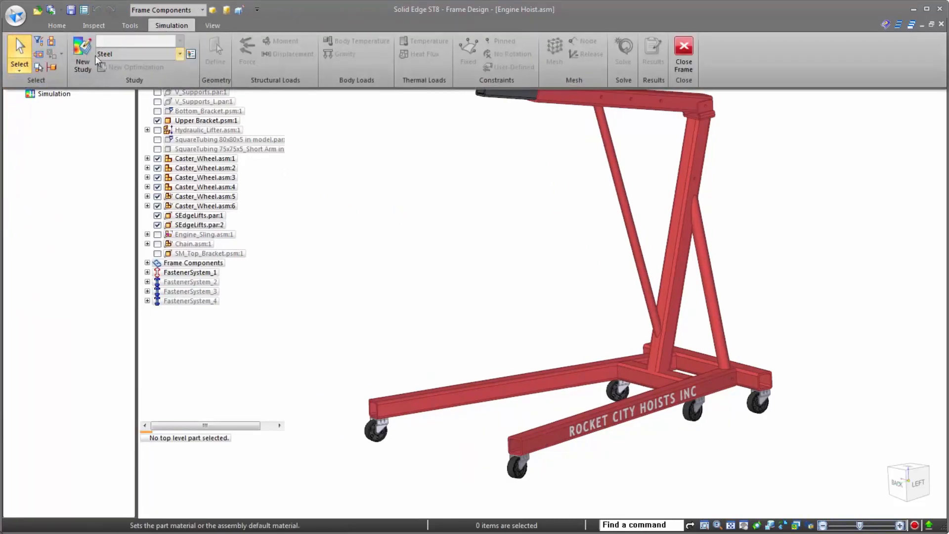
{"action": "left_click", "coordinate": [82, 59]}
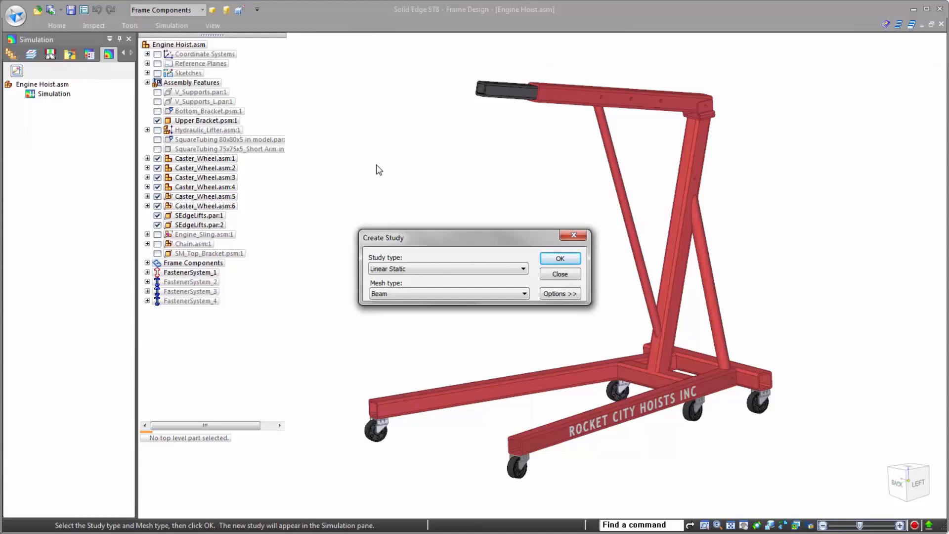
{"action": "left_click", "coordinate": [420, 294]}
{"action": "left_click", "coordinate": [427, 305]}
{"action": "left_click", "coordinate": [560, 258]}
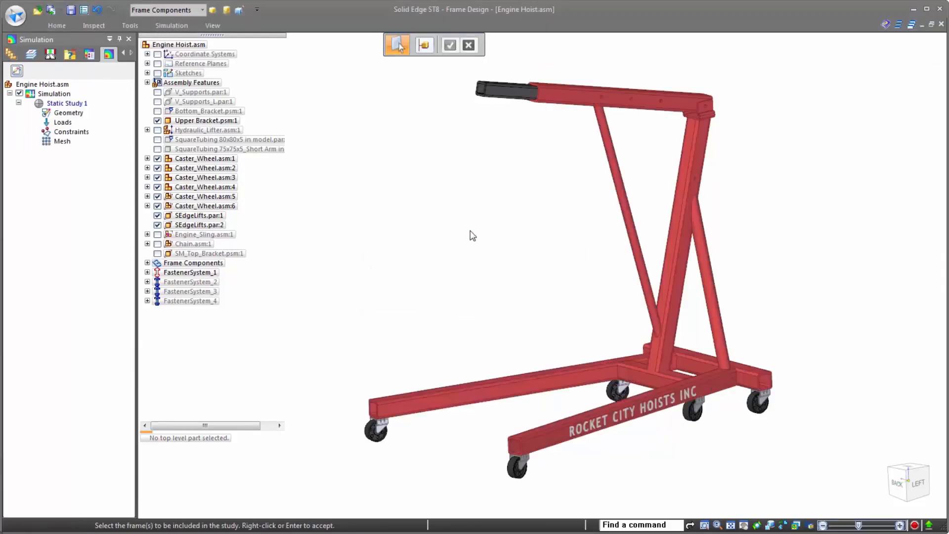
- Include all of the hoist's frame members, including the rear braces, in the study geometry
{"action": "left_click_drag", "start_coordinate": [823, 476], "coordinate": [334, 62]}
{"action": "left_click", "coordinate": [716, 289]}
{"action": "middle_click_drag", "start_coordinate": [693, 297], "coordinate": [661, 281]}
{"action": "left_click", "coordinate": [713, 320]}
{"action": "middle_click_drag", "start_coordinate": [665, 326], "coordinate": [687, 336]}
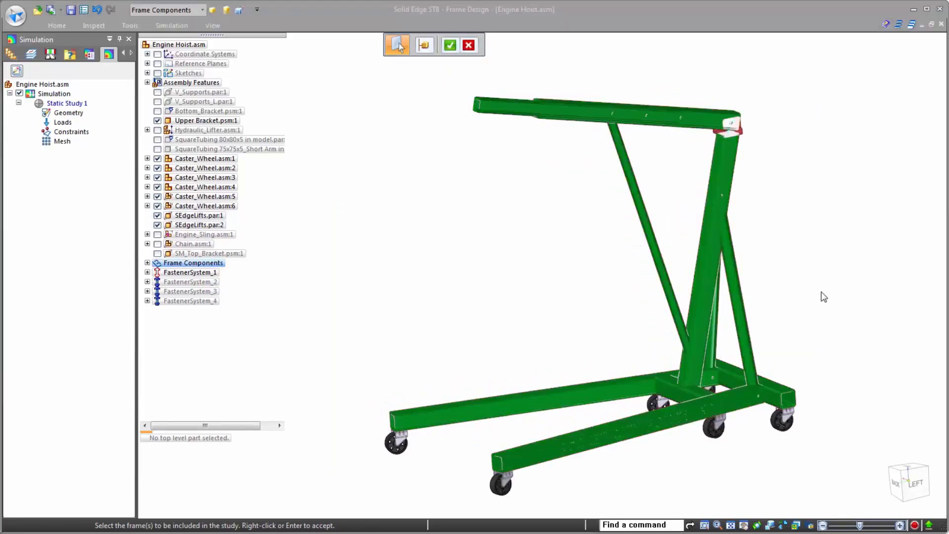
{"action": "right_click", "coordinate": [823, 296]}
- Apply a downward force load to the node at the free end of the boom, using node selection
{"action": "right_click", "coordinate": [68, 123]}
{"action": "mouse_move", "coordinate": [111, 155]}
{"action": "left_click", "coordinate": [192, 153]}
{"action": "left_click", "coordinate": [441, 46]}
{"action": "left_click", "coordinate": [444, 59]}
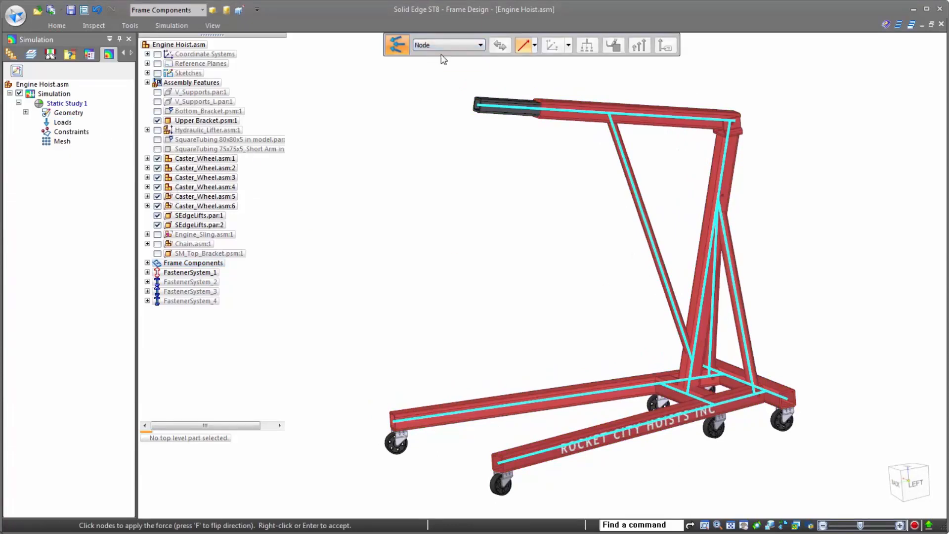
{"action": "left_click", "coordinate": [477, 106]}
{"action": "type", "text": "f2"}
{"action": "key", "text": "Return"}
{"action": "key", "text": "Return"}
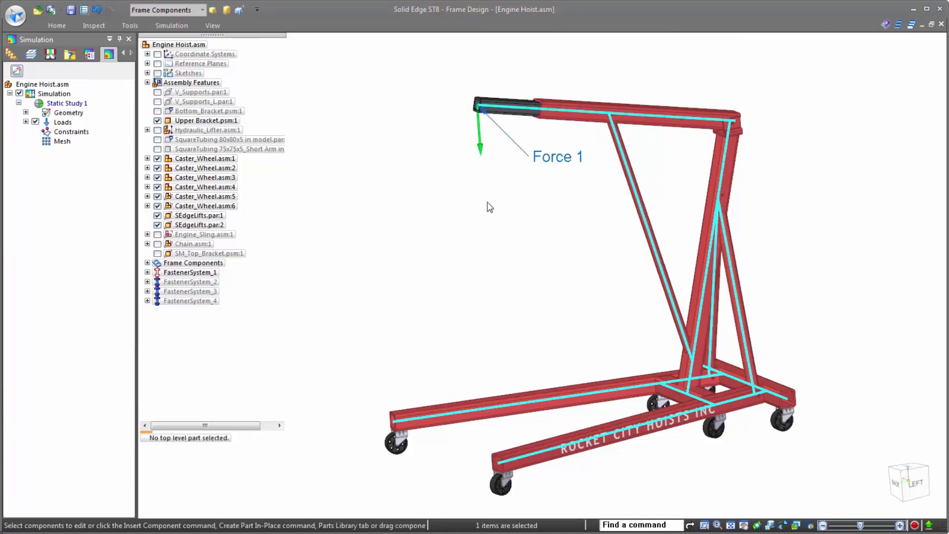
- Apply fixed constraints to the end nodes of both front legs and of the rear crossbar
{"action": "right_click", "coordinate": [80, 131]}
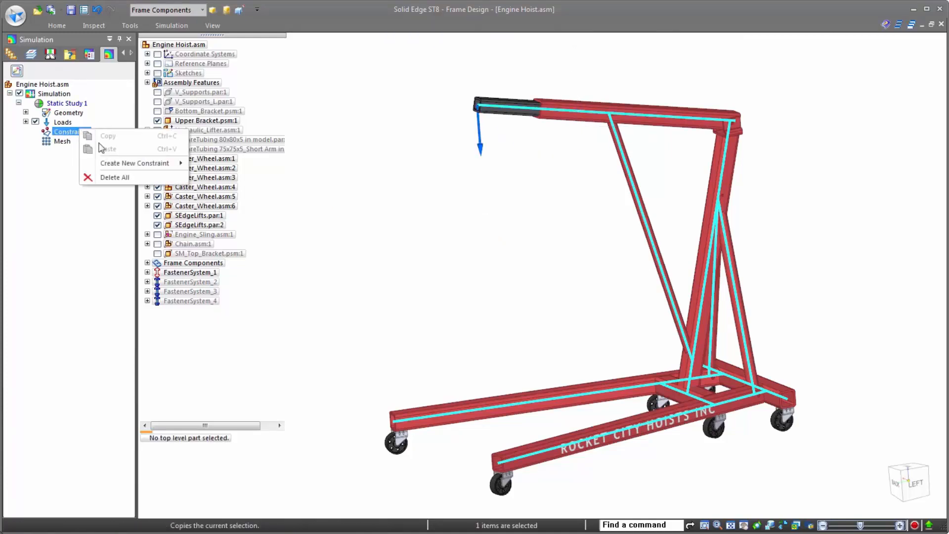
{"action": "mouse_move", "coordinate": [115, 165]}
{"action": "left_click", "coordinate": [225, 165]}
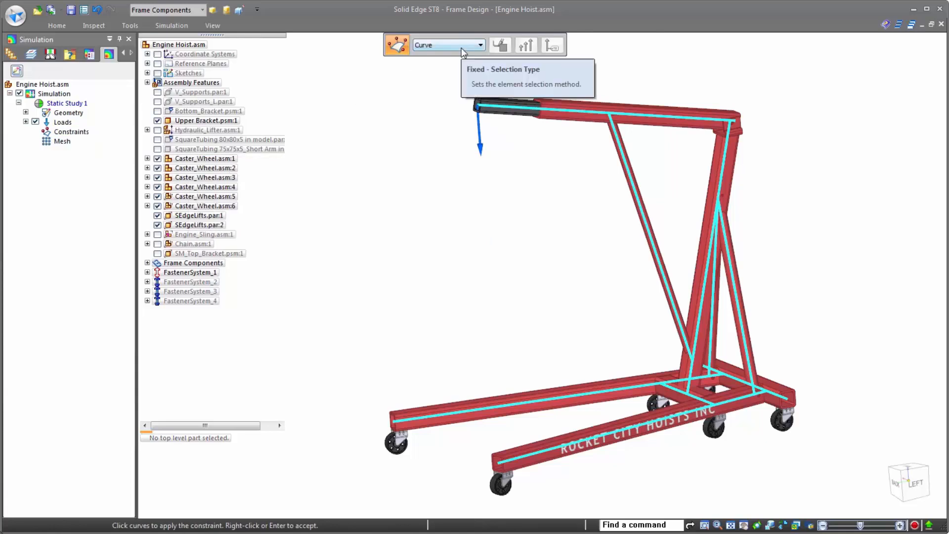
{"action": "left_click", "coordinate": [393, 419]}
{"action": "left_click", "coordinate": [497, 462]}
{"action": "middle_click_drag", "start_coordinate": [683, 431], "coordinate": [713, 403]}
{"action": "left_click", "coordinate": [719, 400]}
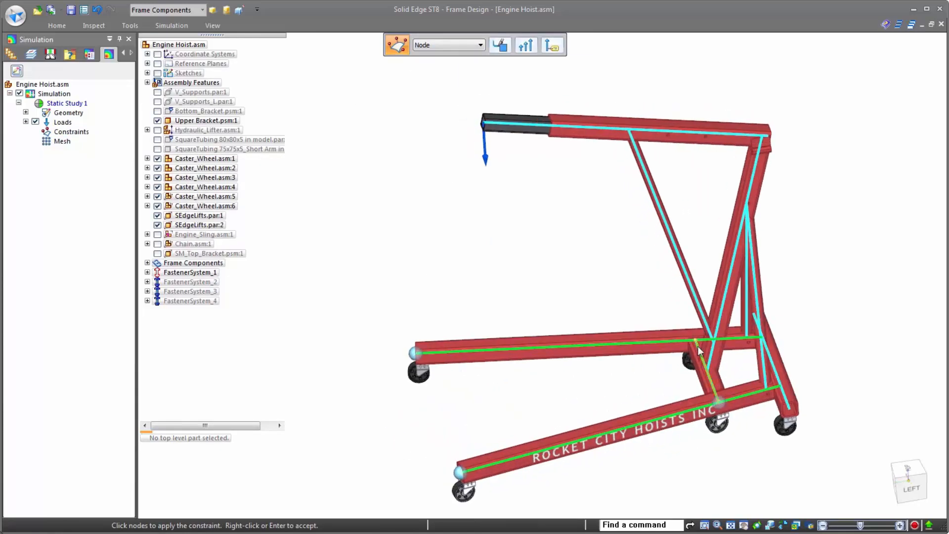
{"action": "left_click", "coordinate": [790, 412]}
{"action": "middle_click_drag", "start_coordinate": [790, 412], "coordinate": [835, 369]}
{"action": "scroll", "coordinate": [808, 428], "scroll_direction": "up", "scroll_amount": 2}
{"action": "right_click", "coordinate": [807, 428]}
- Apply pinned constraints to the nodes where the mast and rear braces meet the base
{"action": "right_click", "coordinate": [80, 129]}
{"action": "mouse_move", "coordinate": [148, 162]}
{"action": "left_click", "coordinate": [221, 179]}
{"action": "left_click", "coordinate": [449, 45]}
{"action": "left_click", "coordinate": [445, 70]}
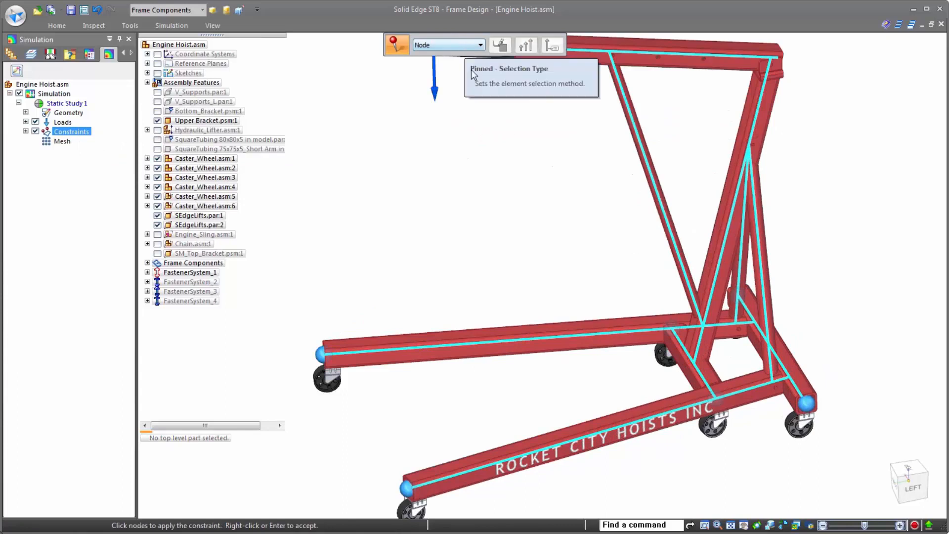
{"action": "left_click", "coordinate": [695, 352]}
{"action": "left_click", "coordinate": [770, 365]}
{"action": "middle_click_drag", "start_coordinate": [740, 310], "coordinate": [820, 295]}
{"action": "right_click", "coordinate": [822, 297]}
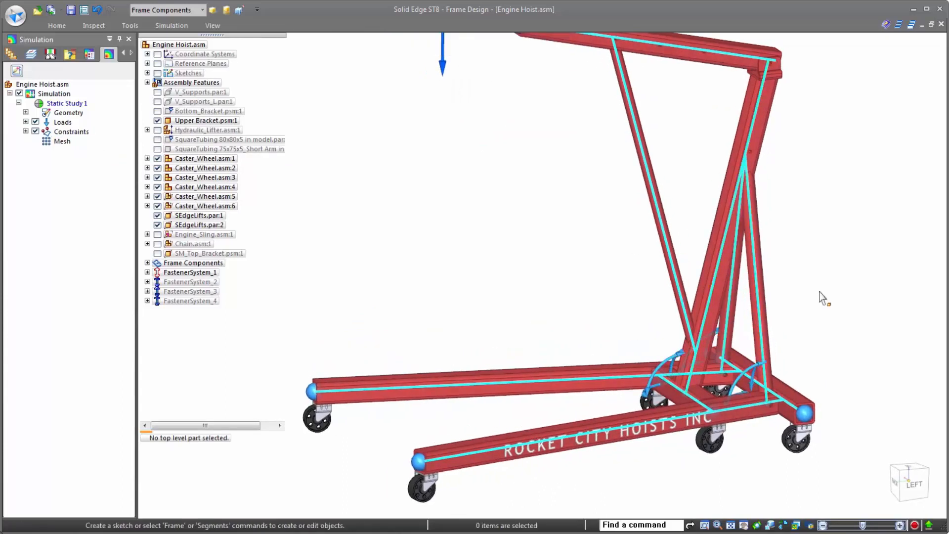
- Mesh the frame at the default subjective mesh size and solve the static study
{"action": "right_click", "coordinate": [63, 142]}
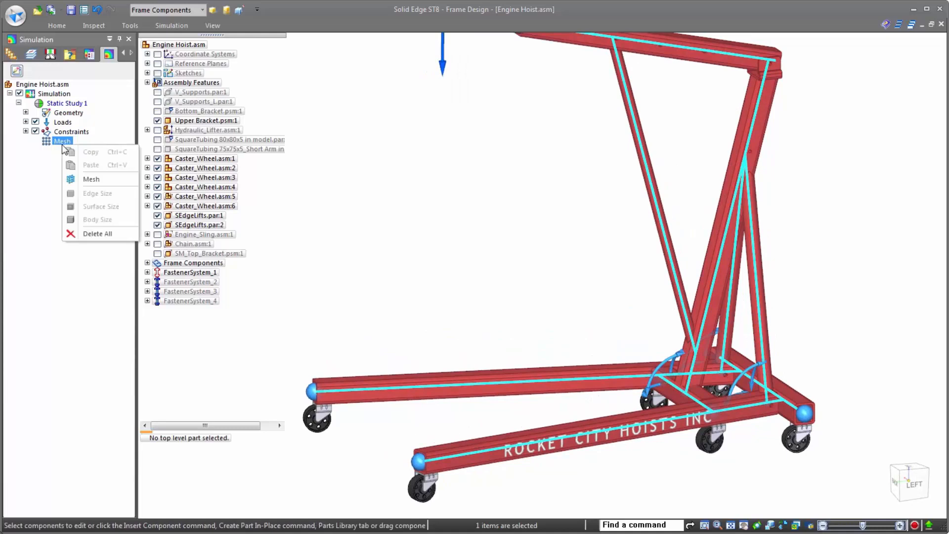
{"action": "left_click", "coordinate": [80, 181]}
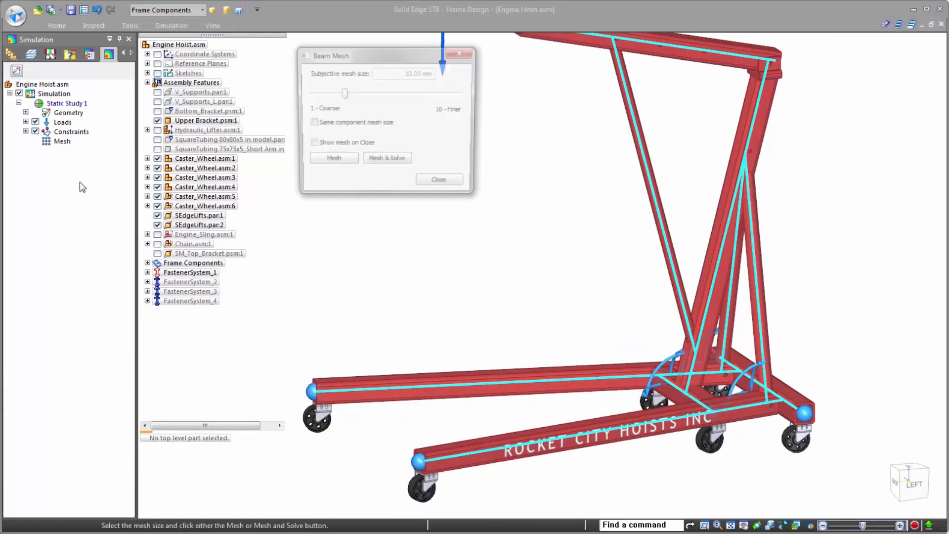
{"action": "left_click", "coordinate": [385, 163]}
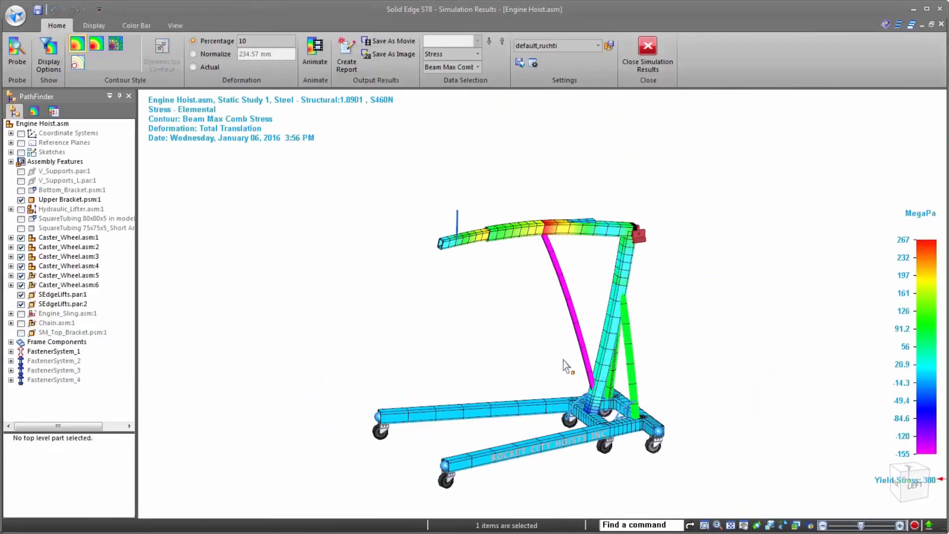
- Examine the beam stress contours along the boom, mast and rear braces, and close the simulation results
{"action": "scroll", "coordinate": [557, 370], "scroll_direction": "up", "scroll_amount": 2}
{"action": "mouse_move", "coordinate": [572, 406]}
{"action": "middle_mouse_down"}
{"action": "mouse_move", "coordinate": [551, 384]}
{"action": "mouse_move", "coordinate": [583, 397]}
{"action": "middle_mouse_up"}
{"action": "scroll", "coordinate": [546, 192], "scroll_direction": "up", "scroll_amount": 4}
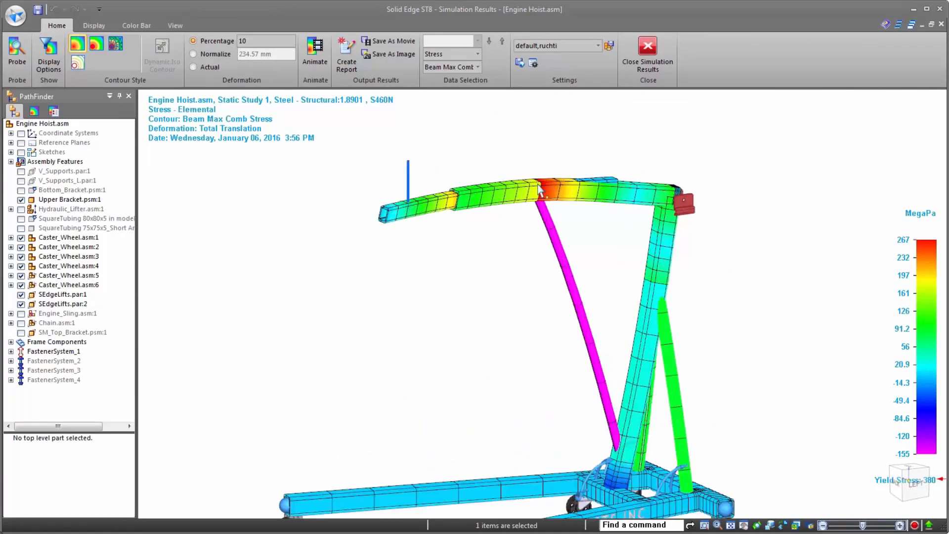
{"action": "scroll", "coordinate": [568, 285], "scroll_direction": "down", "scroll_amount": 2}
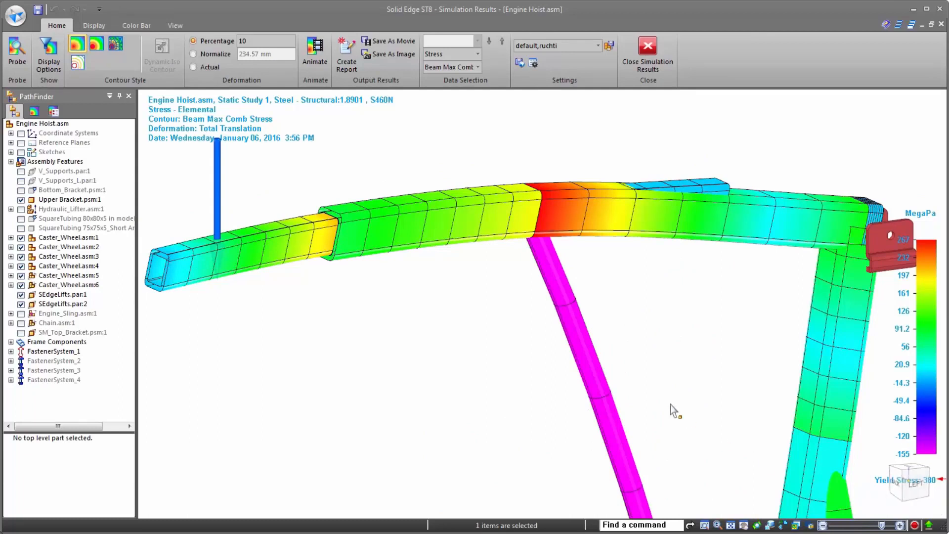
{"action": "scroll", "coordinate": [555, 153], "scroll_direction": "down", "scroll_amount": 4}
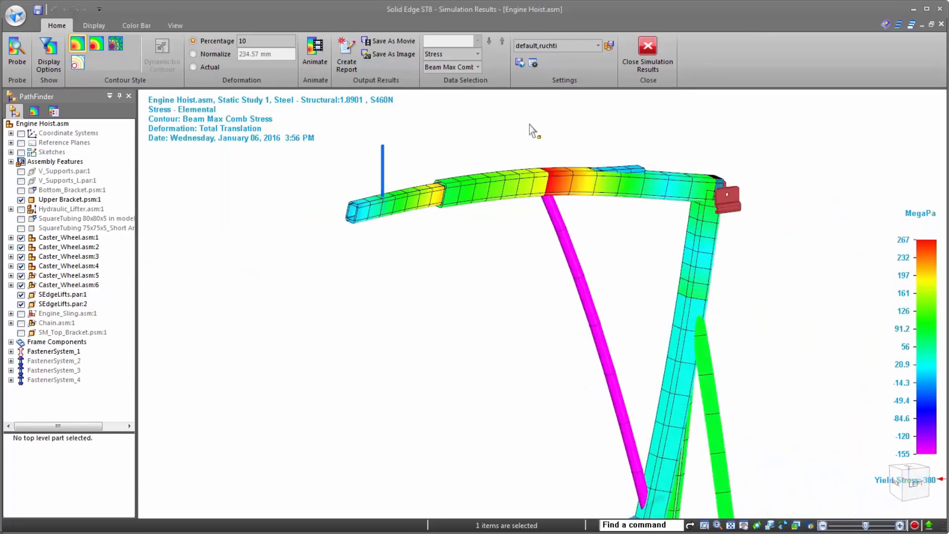
{"action": "middle_click_drag", "start_coordinate": [642, 356], "coordinate": [625, 410]}
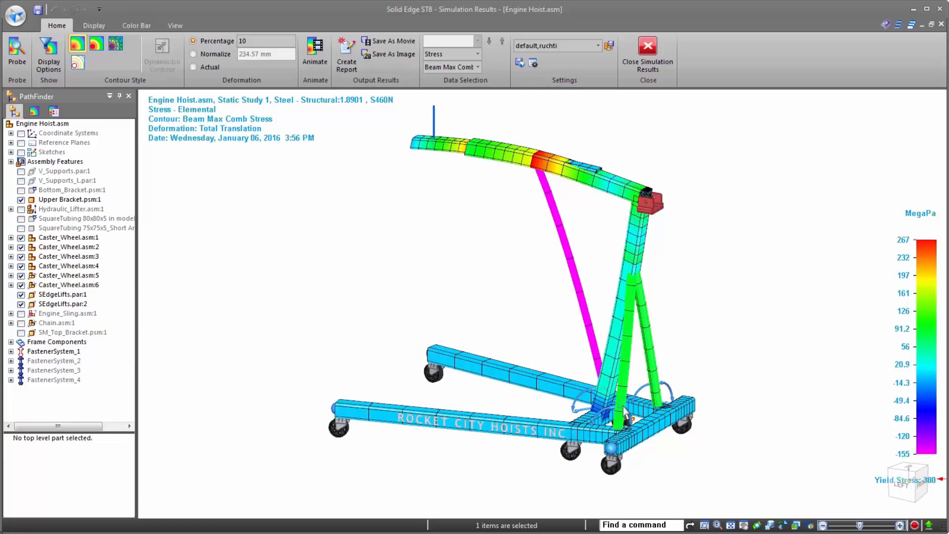
{"action": "scroll", "coordinate": [627, 415], "scroll_direction": "up", "scroll_amount": 3}
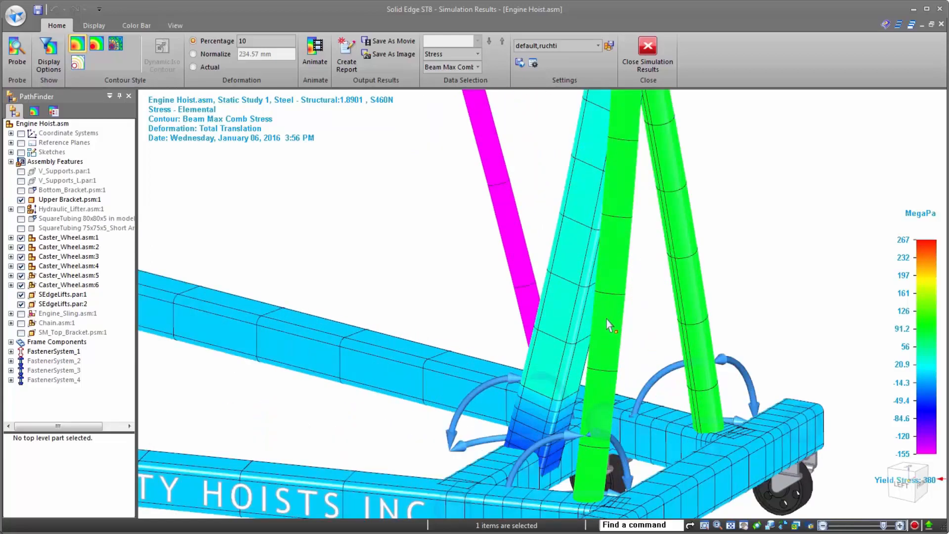
{"action": "scroll", "coordinate": [705, 415], "scroll_direction": "down", "scroll_amount": 5}
{"action": "middle_click_drag", "start_coordinate": [677, 426], "coordinate": [719, 430]}
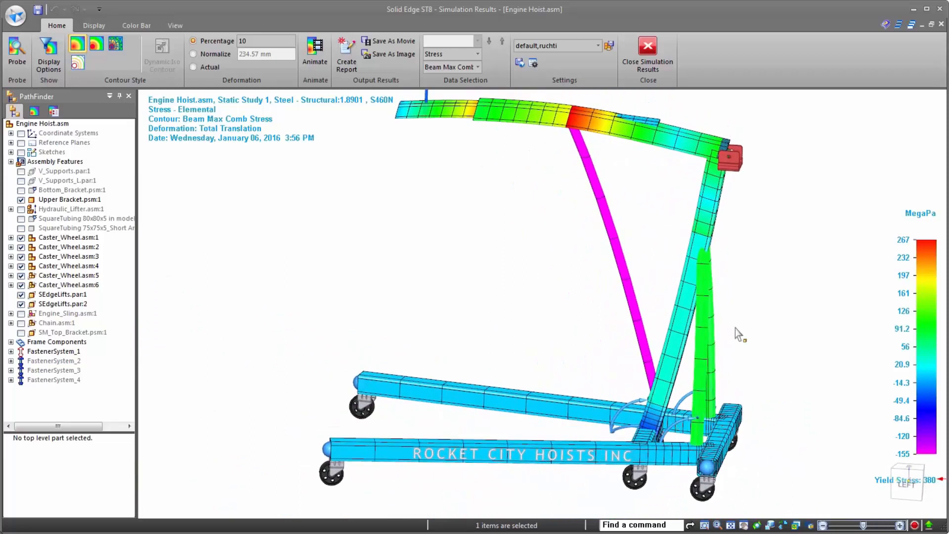
{"action": "left_click", "coordinate": [636, 49]}
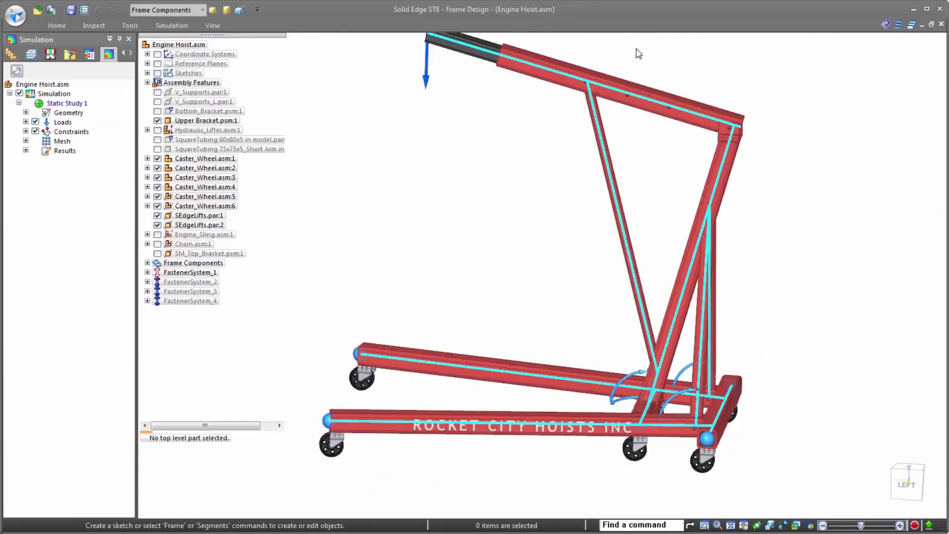
- Change the first rear brace (Frame_20) to the RoundTubing 30x2.6 cross section
{"action": "double_click", "coordinate": [706, 348]}
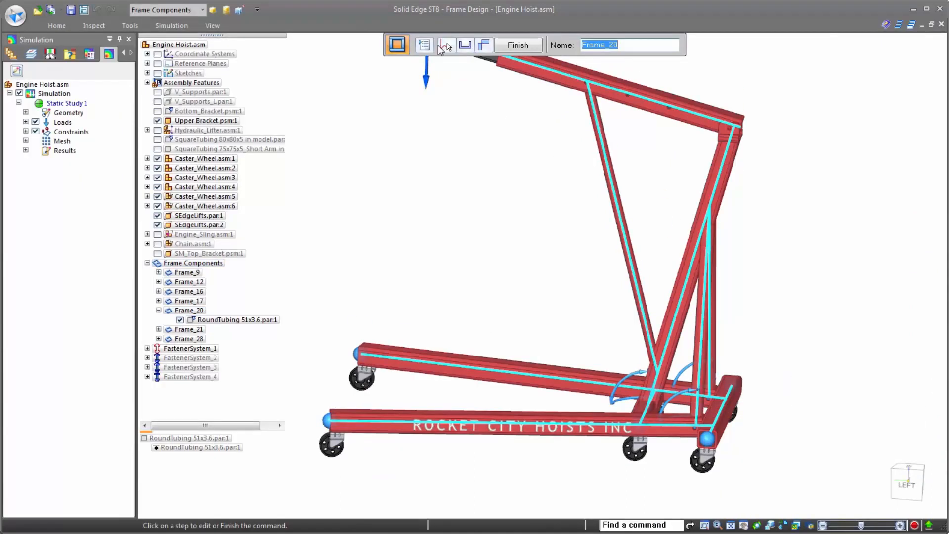
{"action": "left_click", "coordinate": [446, 45]}
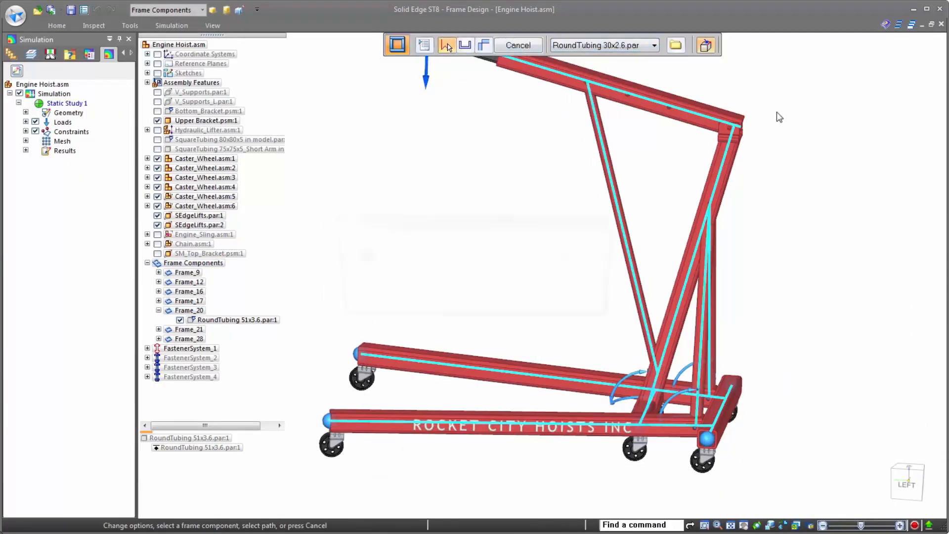
{"action": "left_click", "coordinate": [536, 302]}
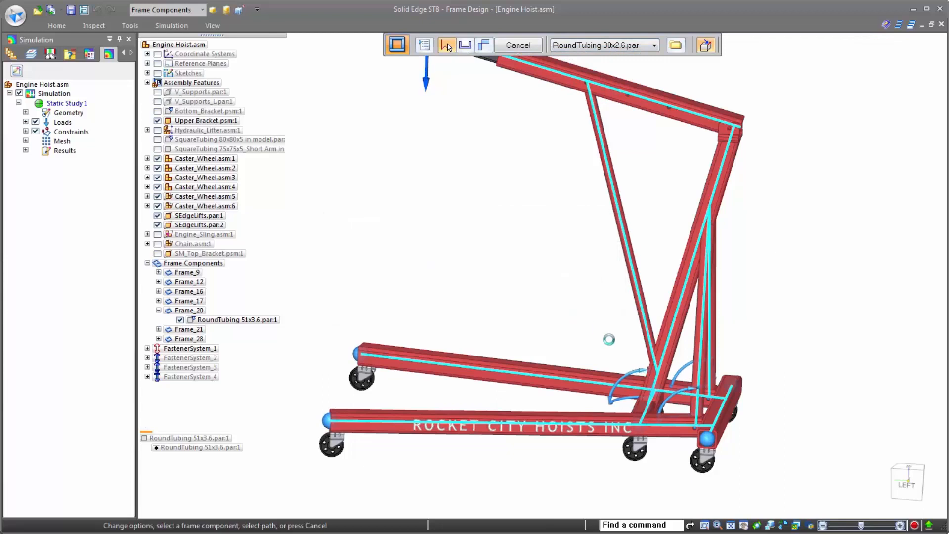
{"action": "right_click", "coordinate": [656, 346]}
- Change the second rear brace (Frame_21) to the RoundTubing 30x2.6 cross section
{"action": "middle_click_drag", "start_coordinate": [693, 347], "coordinate": [660, 346]}
{"action": "left_click", "coordinate": [717, 335]}
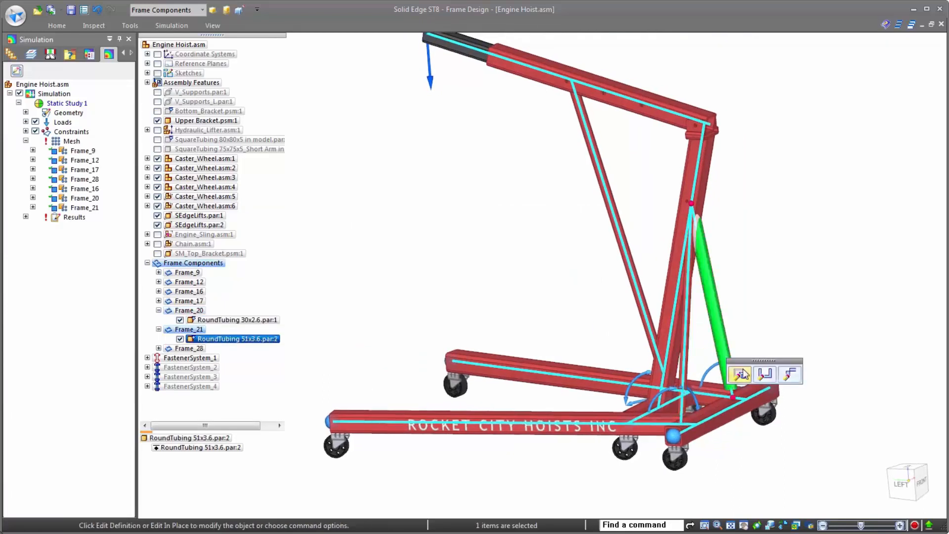
{"action": "left_click", "coordinate": [740, 377]}
{"action": "left_click", "coordinate": [447, 46]}
{"action": "left_click", "coordinate": [606, 46]}
{"action": "left_click", "coordinate": [598, 66]}
{"action": "right_click", "coordinate": [727, 182]}
{"action": "left_click", "coordinate": [584, 304]}
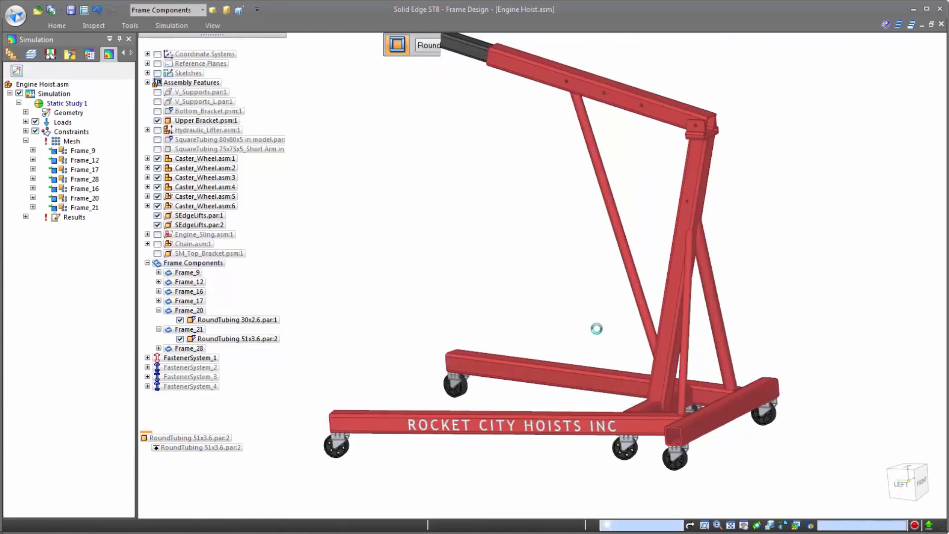
- Solve the study again with the thinner brace tubing and view the stress on both rear braces
{"action": "scroll", "coordinate": [691, 377], "scroll_direction": "up", "scroll_amount": 2}
{"action": "middle_click_drag", "start_coordinate": [718, 371], "coordinate": [786, 379]}
{"action": "scroll", "coordinate": [787, 379], "scroll_direction": "down", "scroll_amount": 2}
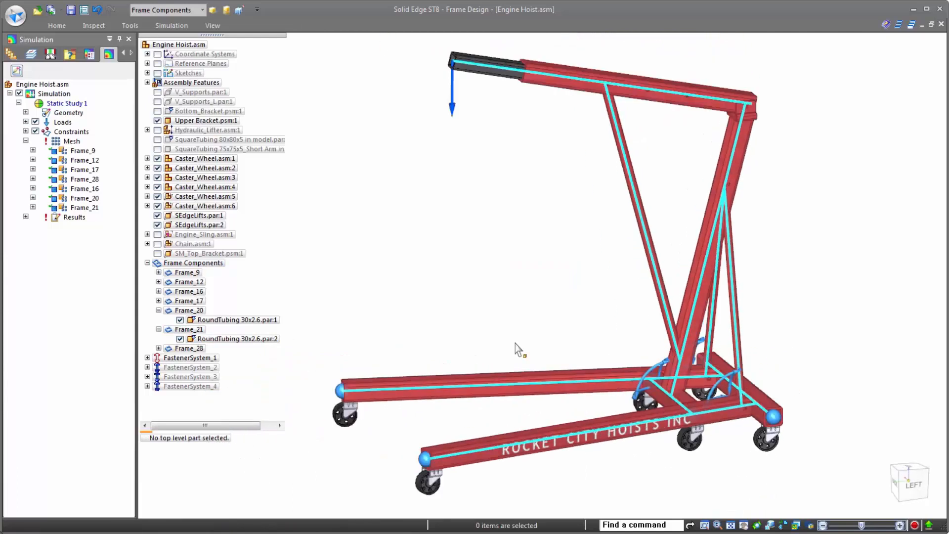
{"action": "left_click", "coordinate": [172, 25]}
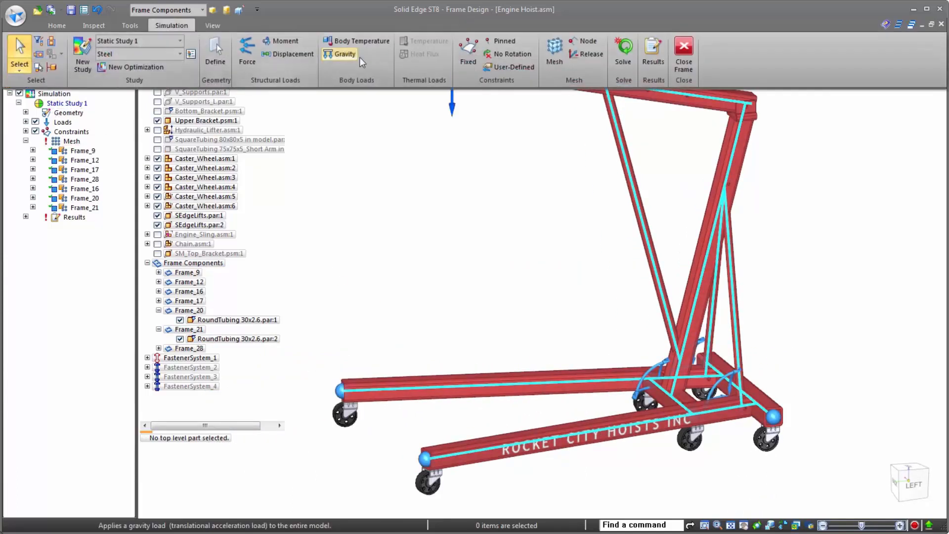
{"action": "left_click", "coordinate": [624, 52]}
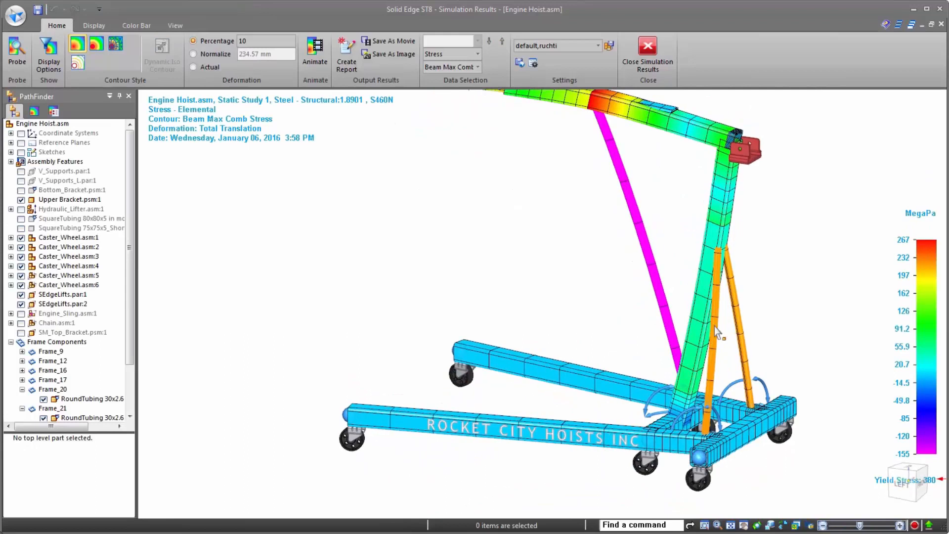
{"action": "scroll", "coordinate": [743, 292], "scroll_direction": "up", "scroll_amount": 5}
{"action": "scroll", "coordinate": [717, 336], "scroll_direction": "down", "scroll_amount": 5}
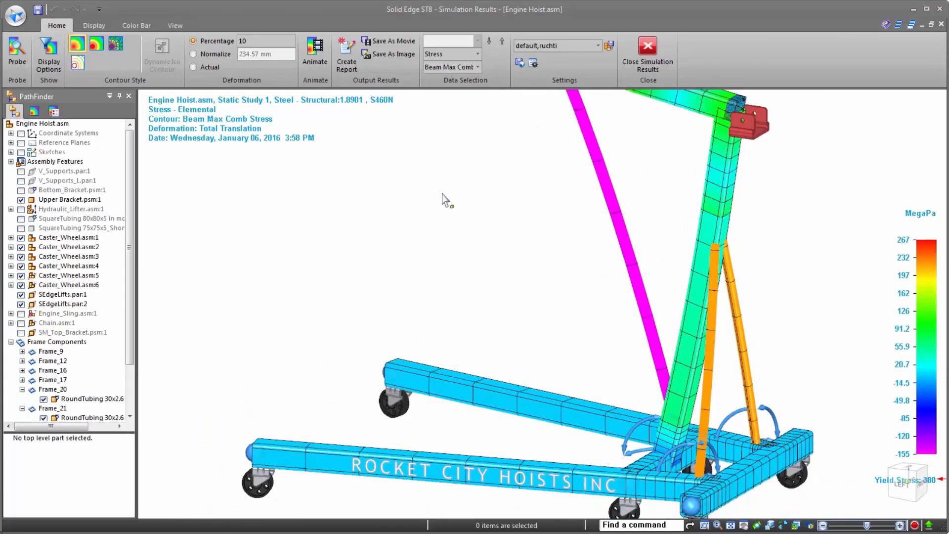
- Probe the beam stress at a node on each of the two rear braces
{"action": "left_click", "coordinate": [16, 54]}
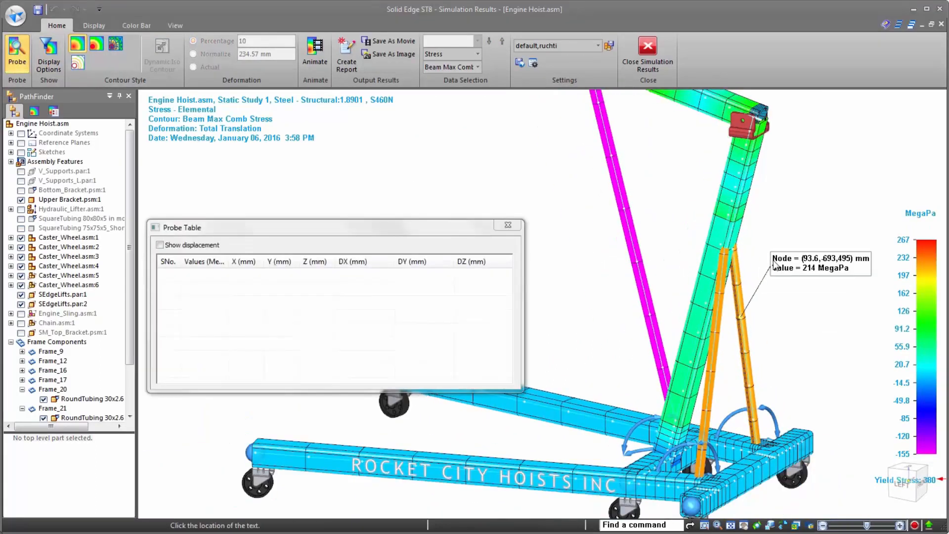
{"action": "left_click", "coordinate": [742, 318]}
{"action": "left_click", "coordinate": [714, 331]}
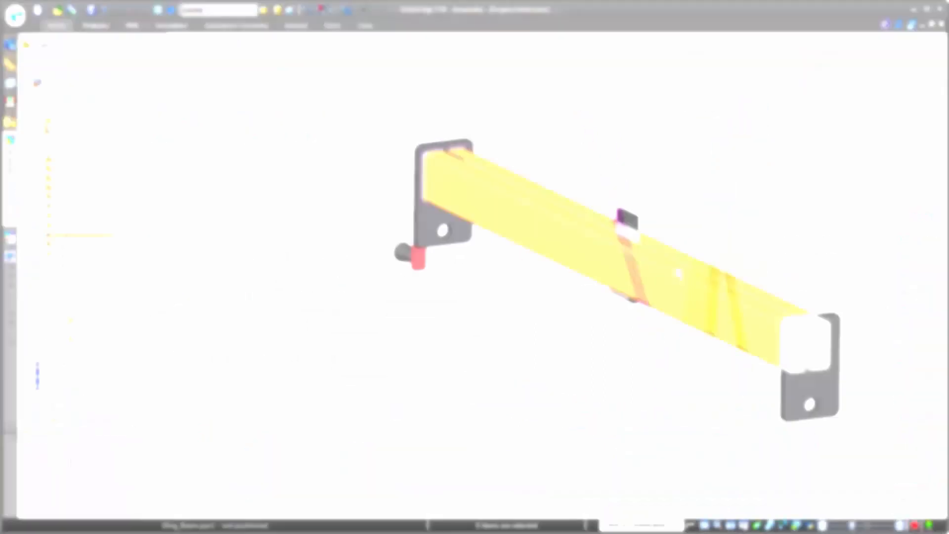
- Inspect the inside of the engine sling beam with clipping planes set from its end plate, and leave the beam uncut
{"action": "scroll", "coordinate": [868, 283], "scroll_direction": "up", "scroll_amount": 1}
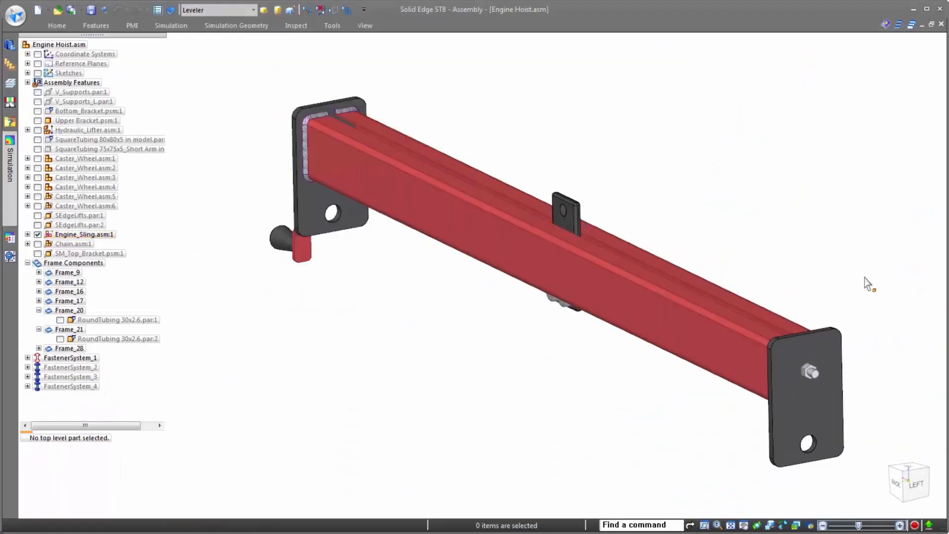
{"action": "left_click", "coordinate": [365, 25]}
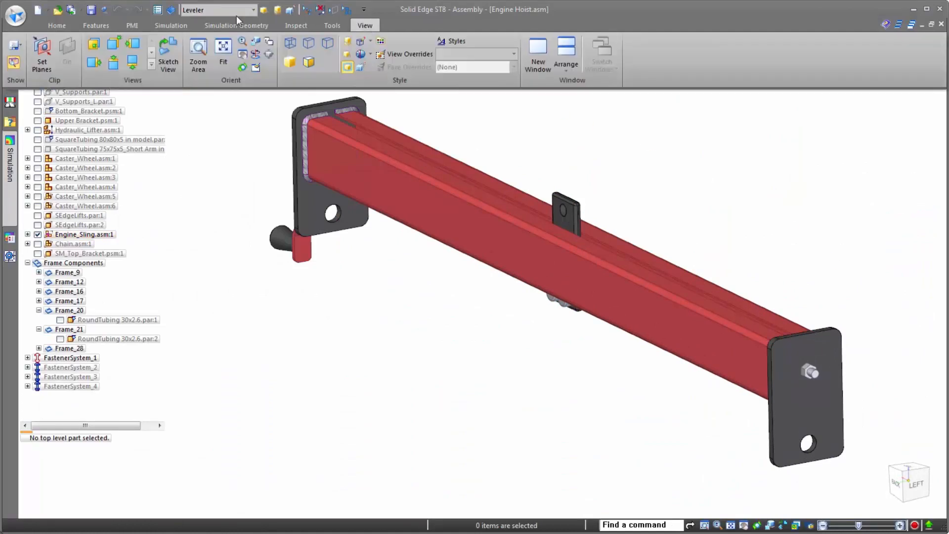
{"action": "left_click", "coordinate": [57, 59]}
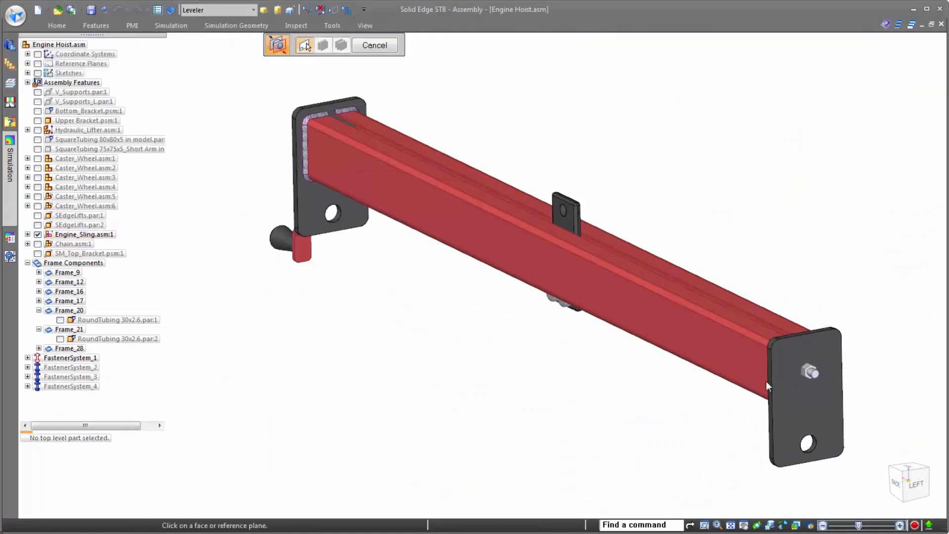
{"action": "left_click", "coordinate": [813, 402]}
{"action": "left_click", "coordinate": [255, 191]}
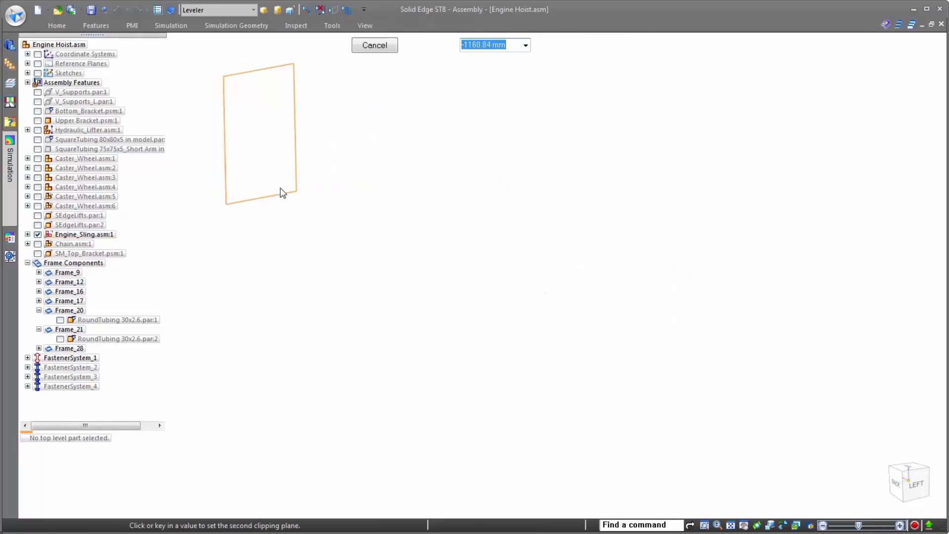
{"action": "scroll", "coordinate": [574, 259], "scroll_direction": "up", "scroll_amount": 5}
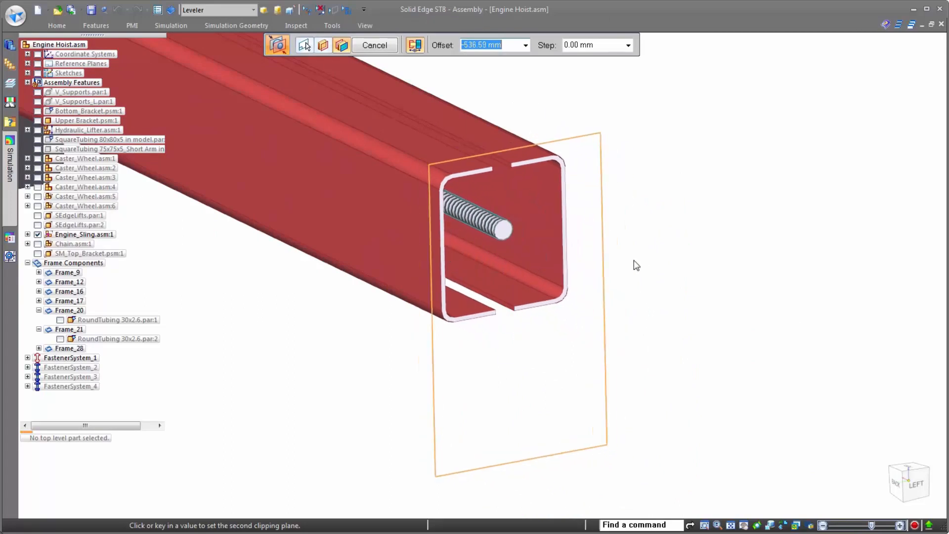
{"action": "left_click", "coordinate": [736, 306]}
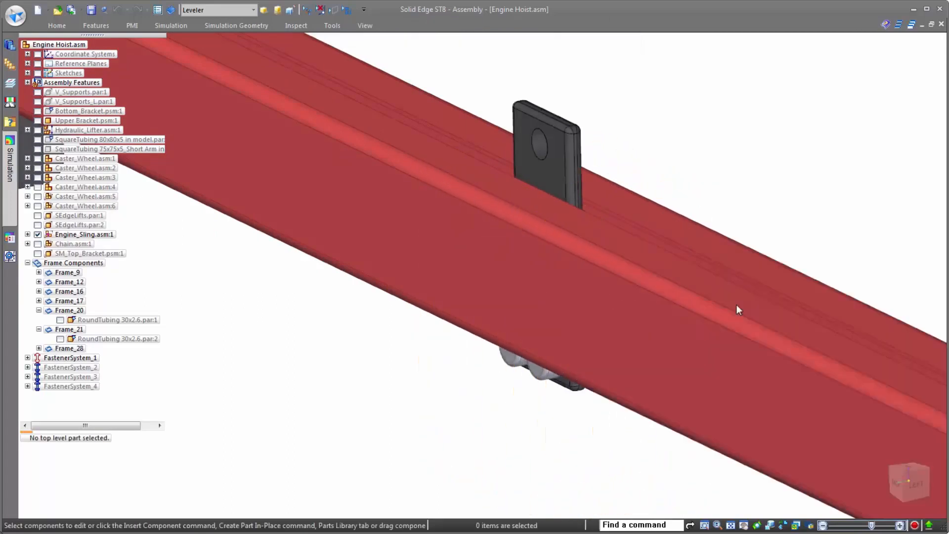
{"action": "scroll", "coordinate": [493, 292], "scroll_direction": "down", "scroll_amount": 5}
{"action": "scroll", "coordinate": [539, 137], "scroll_direction": "down", "scroll_amount": 2}
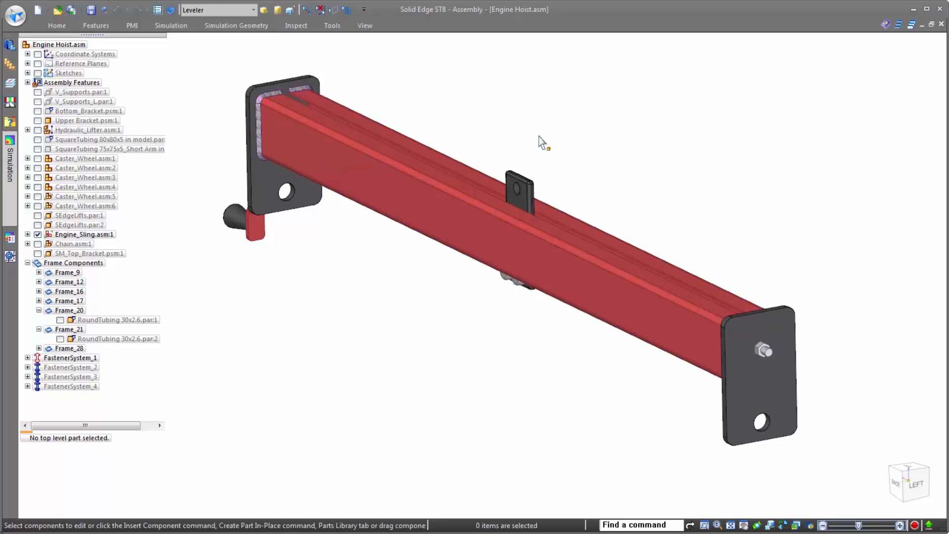
- Create mid-surfaces for both sling end plates, offset from side 2 at a ratio of 0.500
{"action": "left_click", "coordinate": [250, 23]}
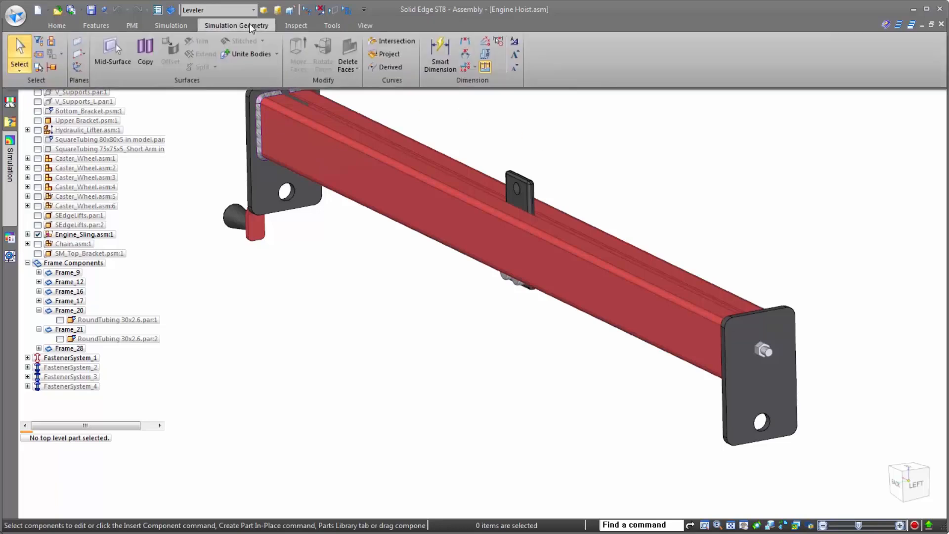
{"action": "left_click", "coordinate": [110, 52]}
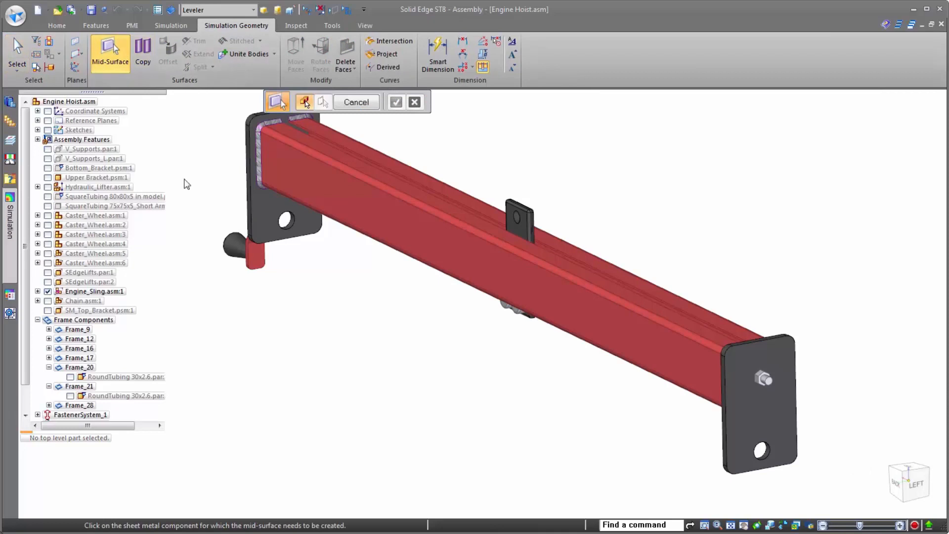
{"action": "left_click", "coordinate": [261, 216]}
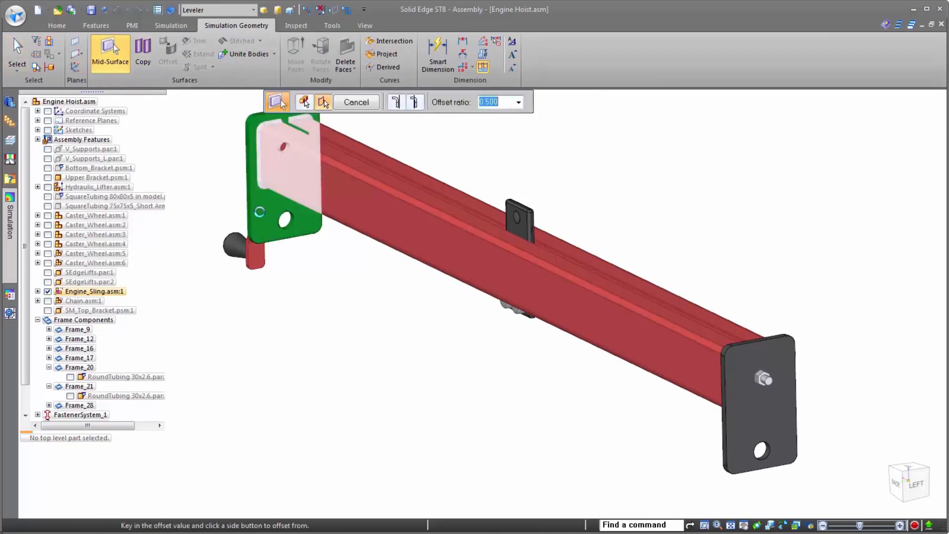
{"action": "left_click", "coordinate": [418, 103]}
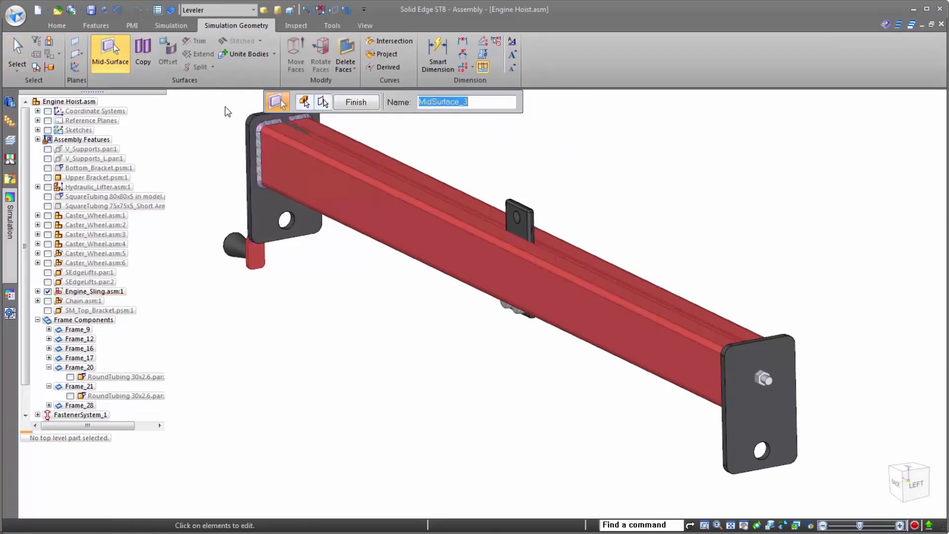
{"action": "left_click", "coordinate": [356, 101]}
{"action": "left_click", "coordinate": [739, 370]}
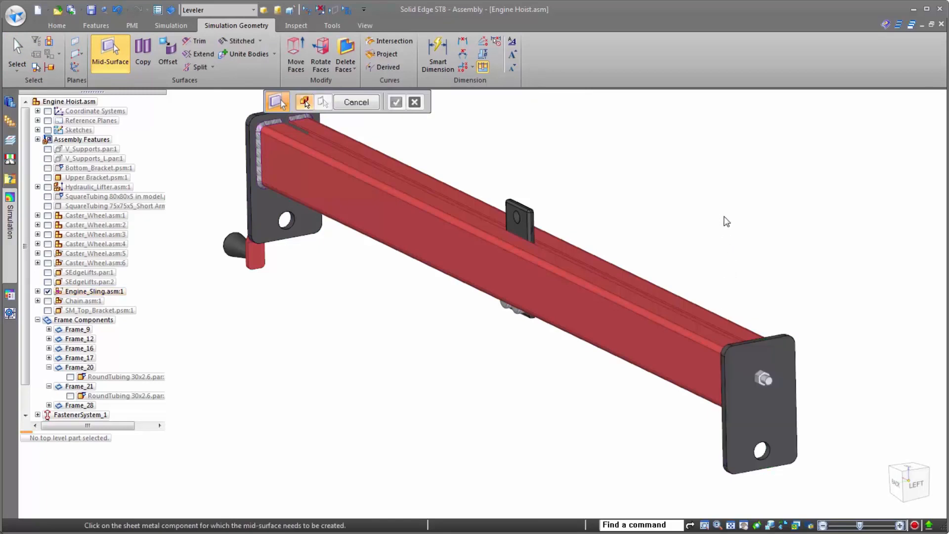
{"action": "key", "text": "Escape"}
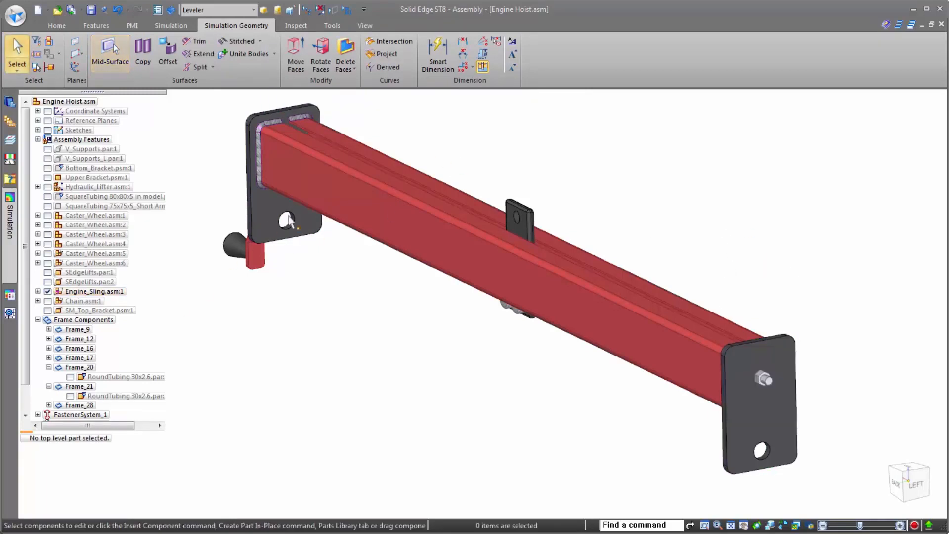
- Hide the two solid Welded_sling_side plates so only their mid-surfaces represent the sling ends
{"action": "left_click", "coordinate": [262, 178]}
{"action": "left_click", "coordinate": [70, 329]}
{"action": "left_click", "coordinate": [59, 348]}
{"action": "left_click", "coordinate": [60, 359]}
{"action": "scroll", "coordinate": [722, 379], "scroll_direction": "down", "scroll_amount": 1}
{"action": "left_click", "coordinate": [466, 379]}
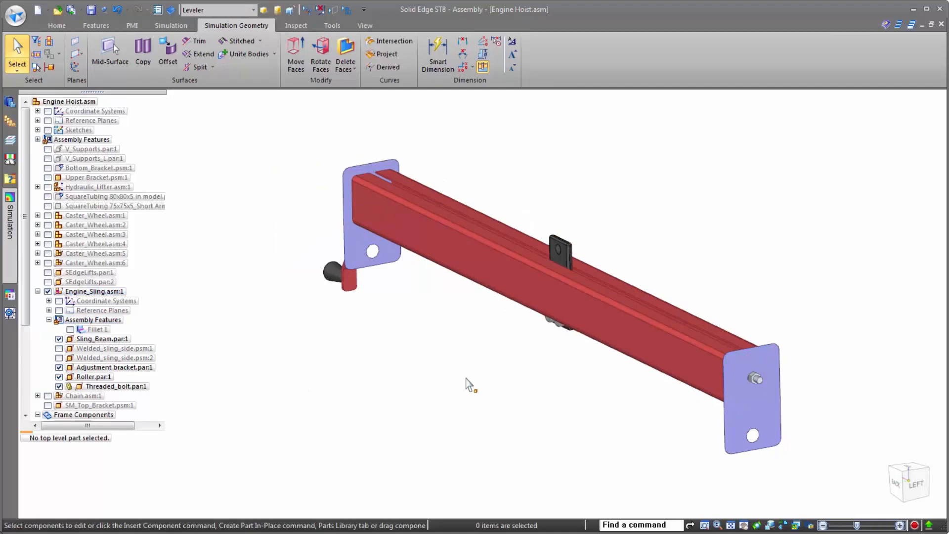
- Create a Linear Static study with the Mixed and General Bodies mesh type, including the two mid-surfaces, sling beam and rollers as geometry
{"action": "left_click", "coordinate": [10, 218]}
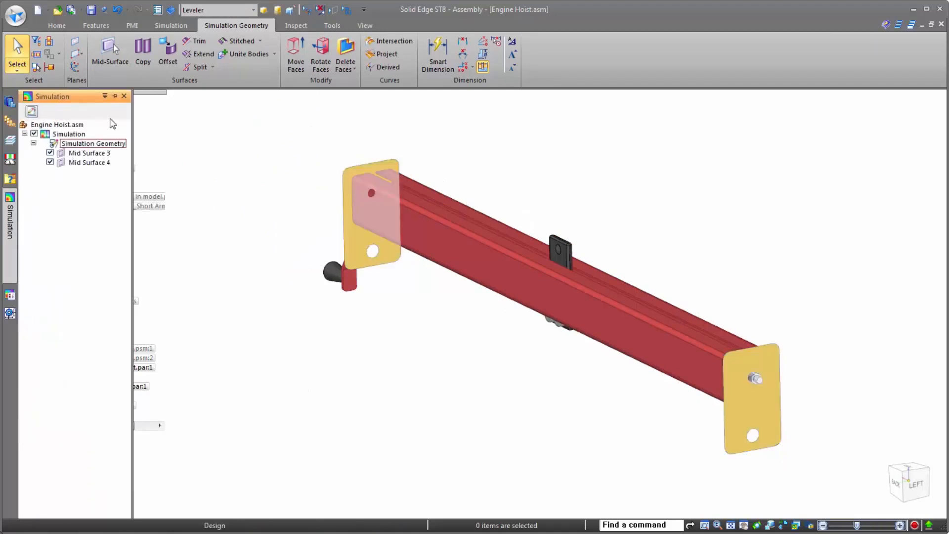
{"action": "left_click", "coordinate": [114, 97]}
{"action": "right_click", "coordinate": [54, 150]}
{"action": "left_click", "coordinate": [79, 171]}
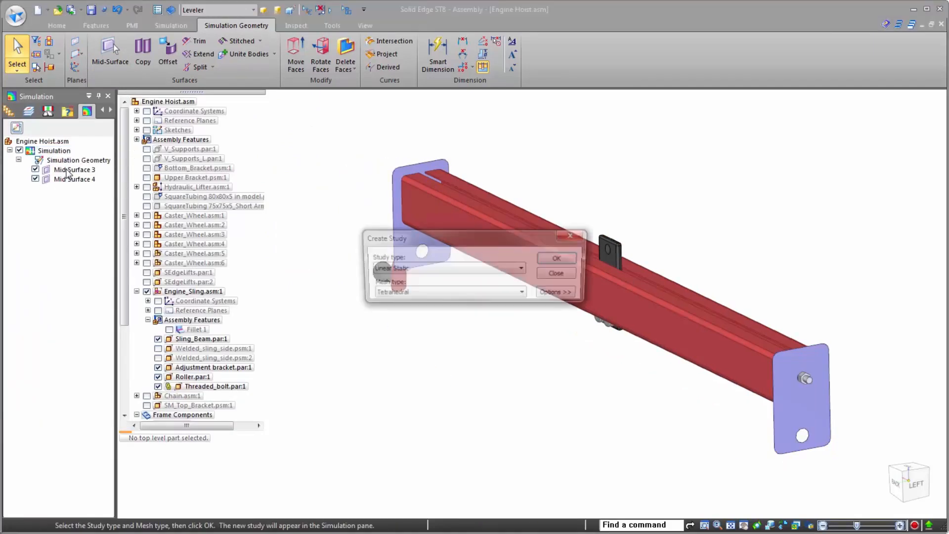
{"action": "left_click", "coordinate": [397, 295]}
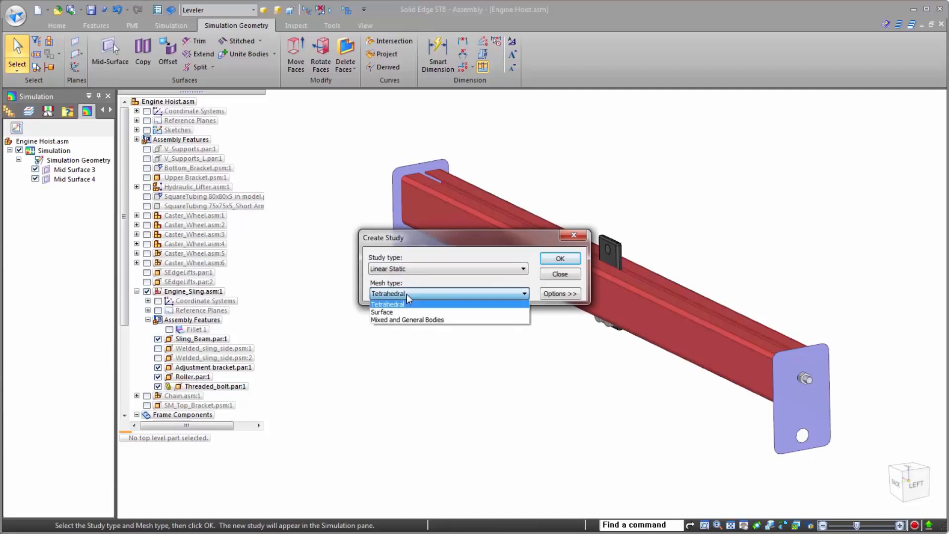
{"action": "left_click", "coordinate": [417, 322]}
{"action": "left_click", "coordinate": [557, 260]}
{"action": "left_click", "coordinate": [434, 265]}
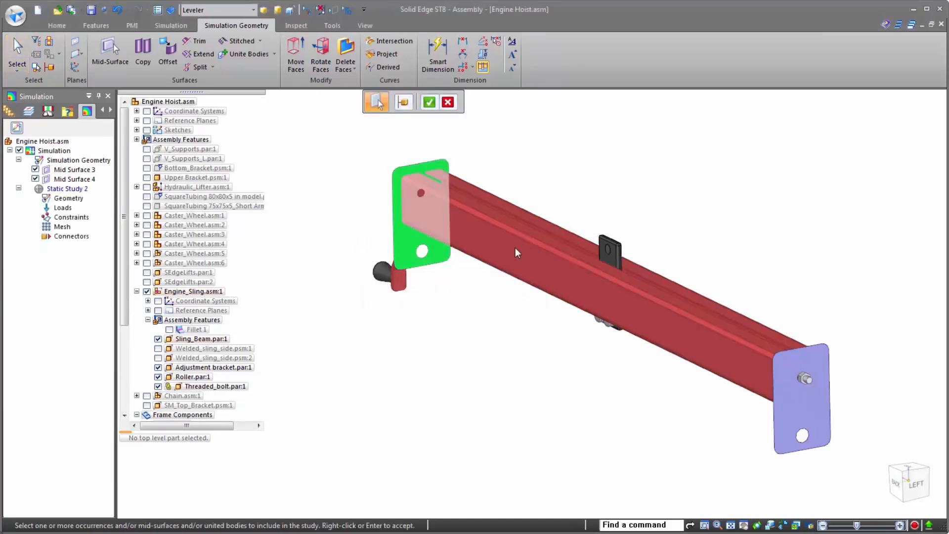
{"action": "left_click", "coordinate": [506, 260]}
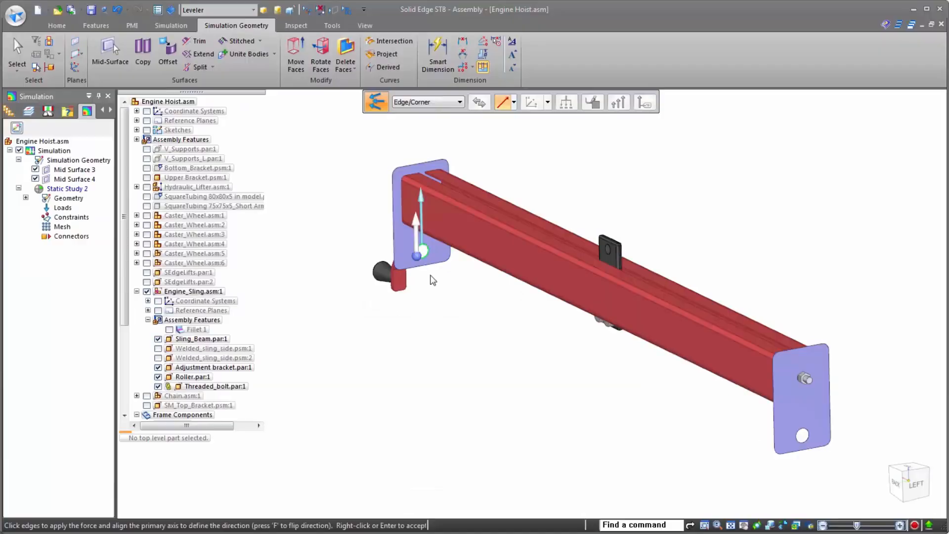
- Apply a downward 2000 N force at the lower holes of both end plates and constrain the rollers at the middle of the beam
{"action": "left_click", "coordinate": [804, 441]}
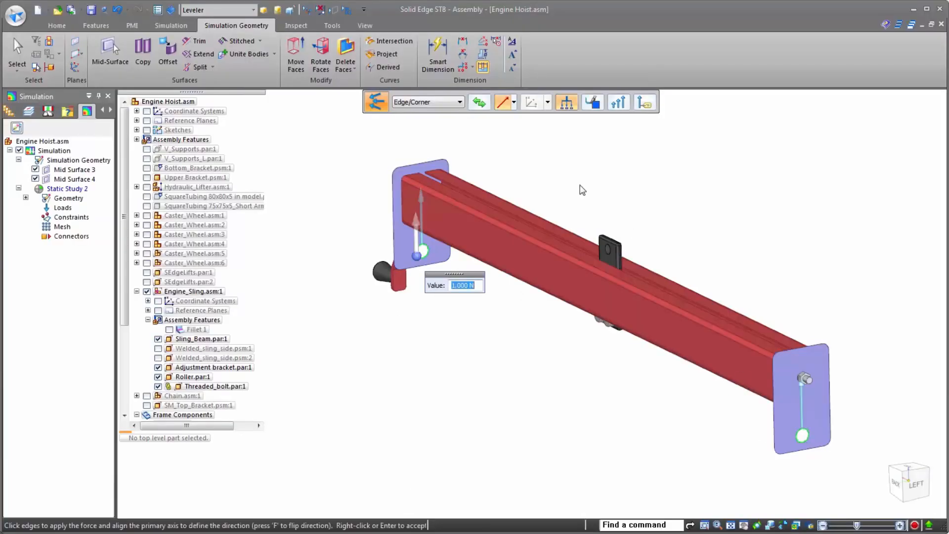
{"action": "left_click", "coordinate": [475, 108]}
{"action": "type", "text": "2000"}
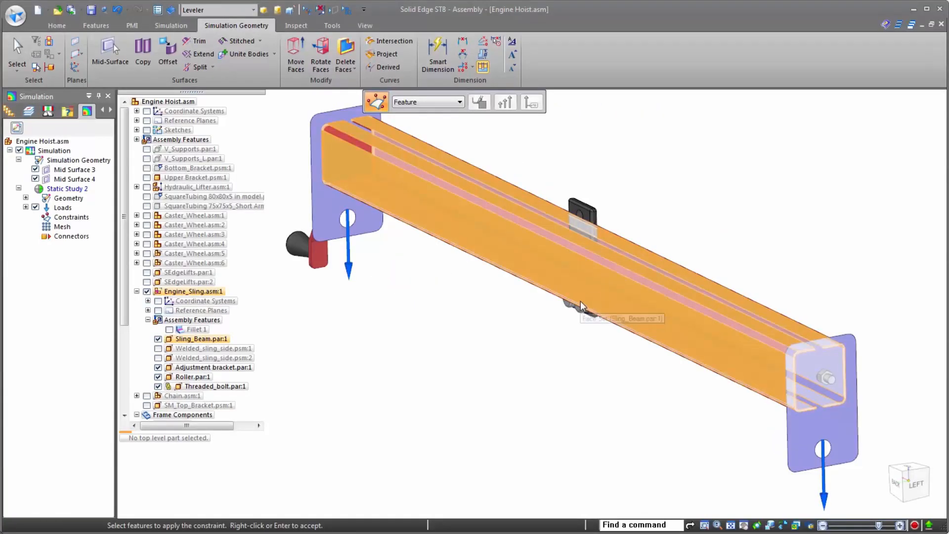
{"action": "right_click", "coordinate": [583, 306]}
{"action": "left_click", "coordinate": [639, 352]}
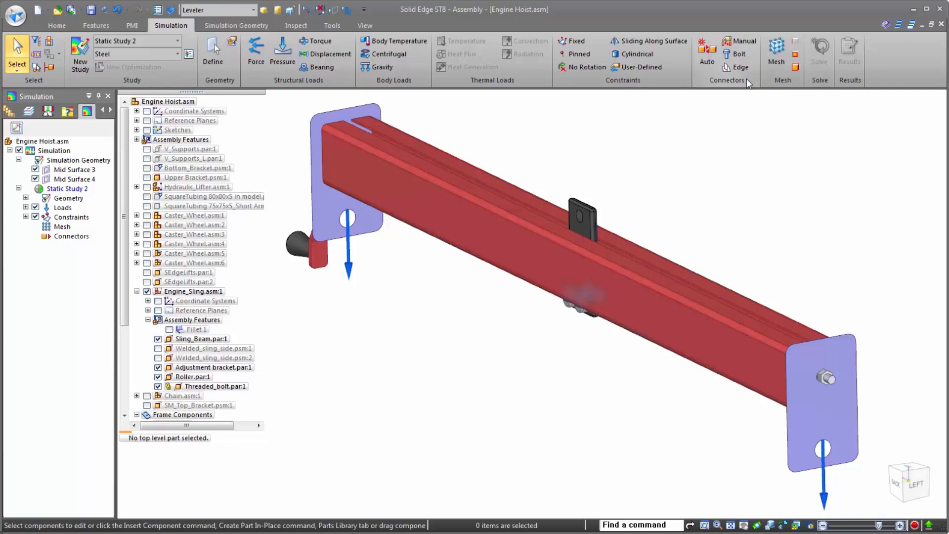
- Detect Glue connections automatically across all sling study components with a search distance of 5 mm
{"action": "left_click", "coordinate": [707, 55]}
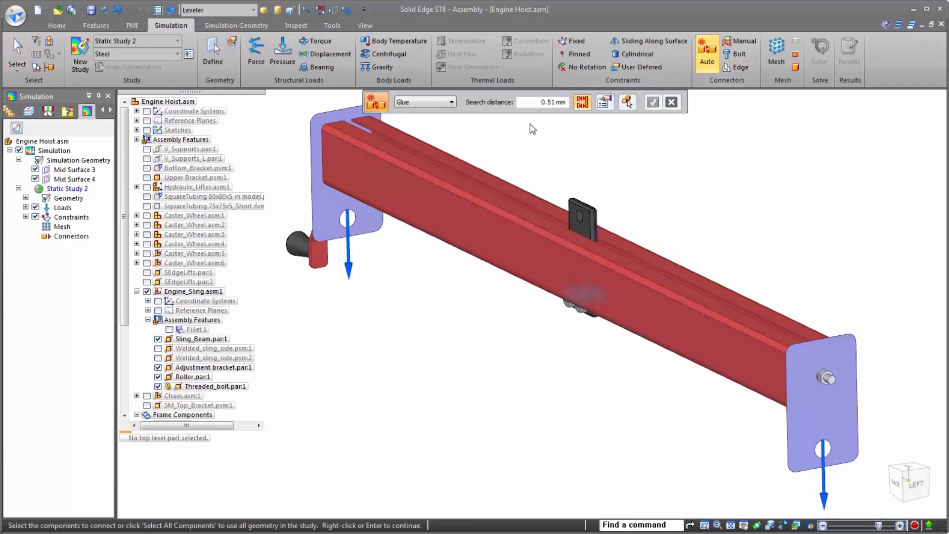
{"action": "left_click", "coordinate": [547, 105]}
{"action": "type", "text": "5"}
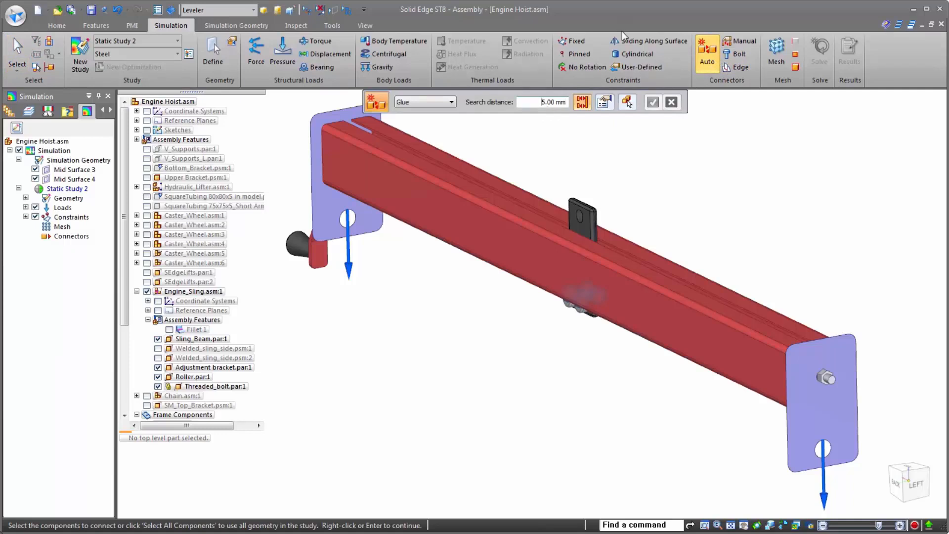
{"action": "scroll", "coordinate": [585, 205], "scroll_direction": "down", "scroll_amount": 1}
{"action": "left_click_drag", "start_coordinate": [857, 459], "coordinate": [345, 111]}
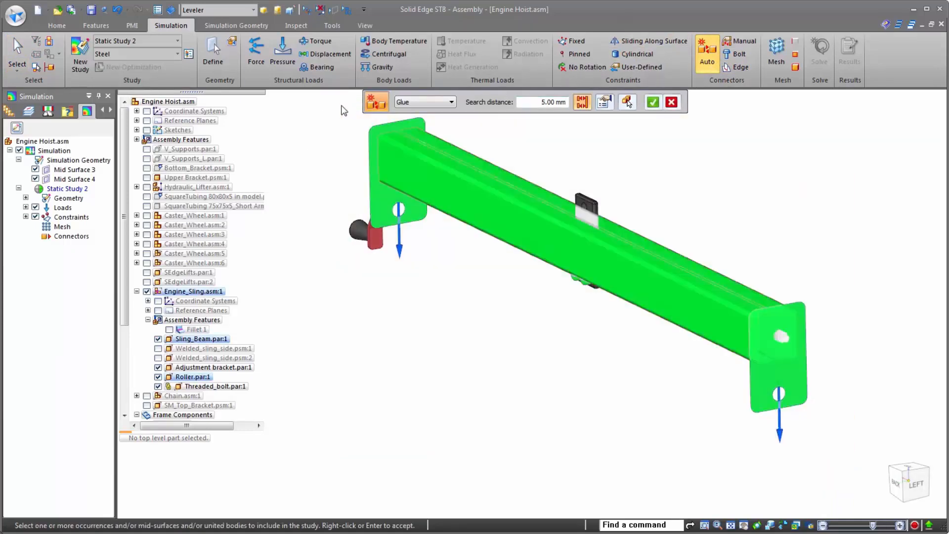
{"action": "right_click", "coordinate": [453, 250]}
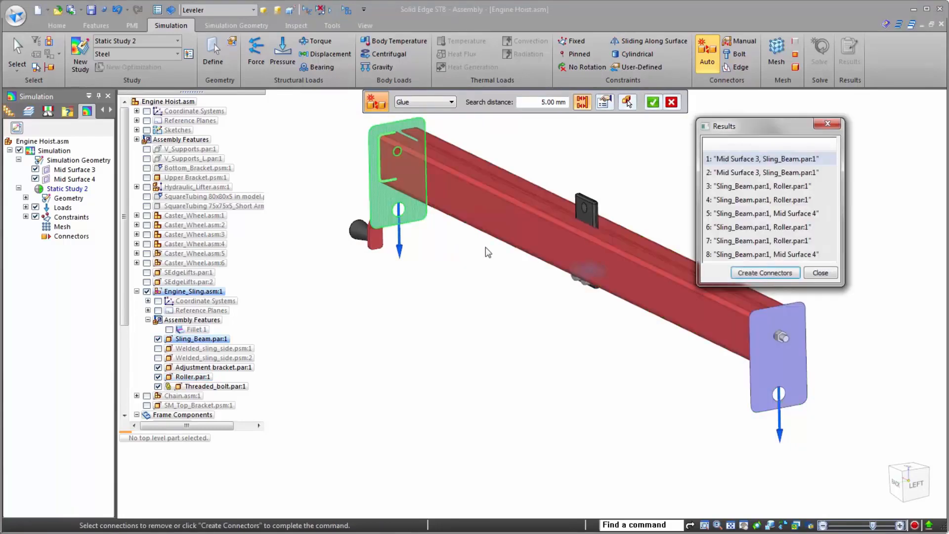
- Review each detected connection between the beam, rollers and end-plate mid-surfaces, and create connectors for all of them
{"action": "left_click", "coordinate": [763, 174]}
{"action": "left_click", "coordinate": [761, 188]}
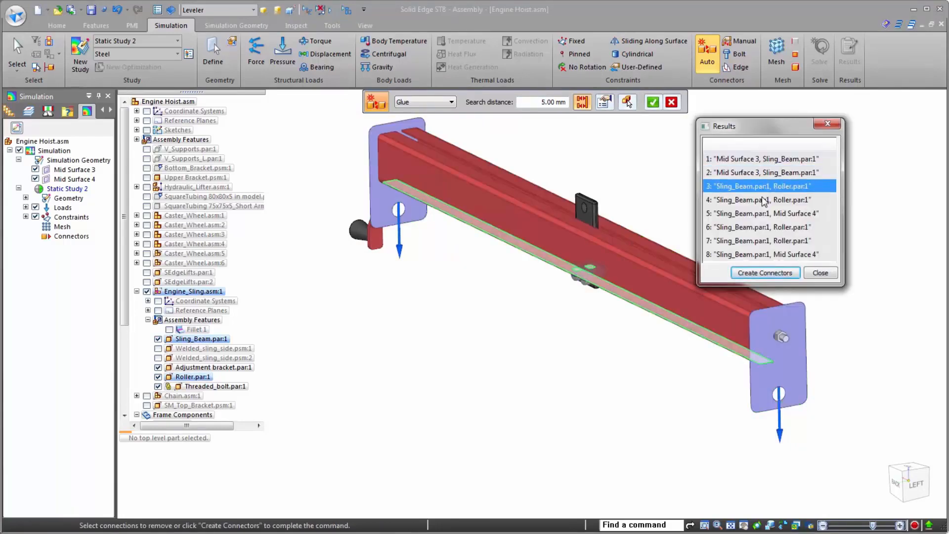
{"action": "left_click", "coordinate": [762, 204]}
{"action": "left_click", "coordinate": [762, 214]}
{"action": "left_click", "coordinate": [762, 228]}
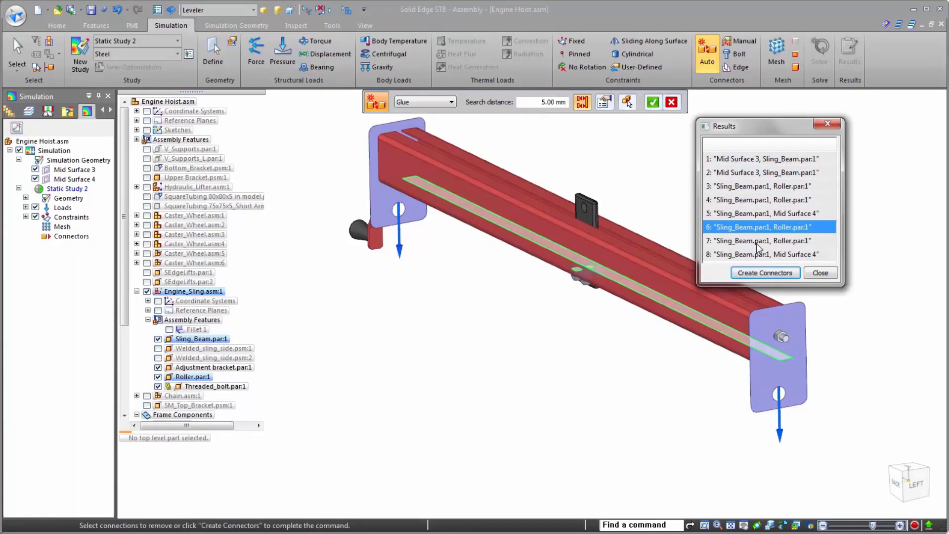
{"action": "left_click", "coordinate": [760, 241]}
{"action": "left_click", "coordinate": [757, 255]}
{"action": "left_click", "coordinate": [765, 273]}
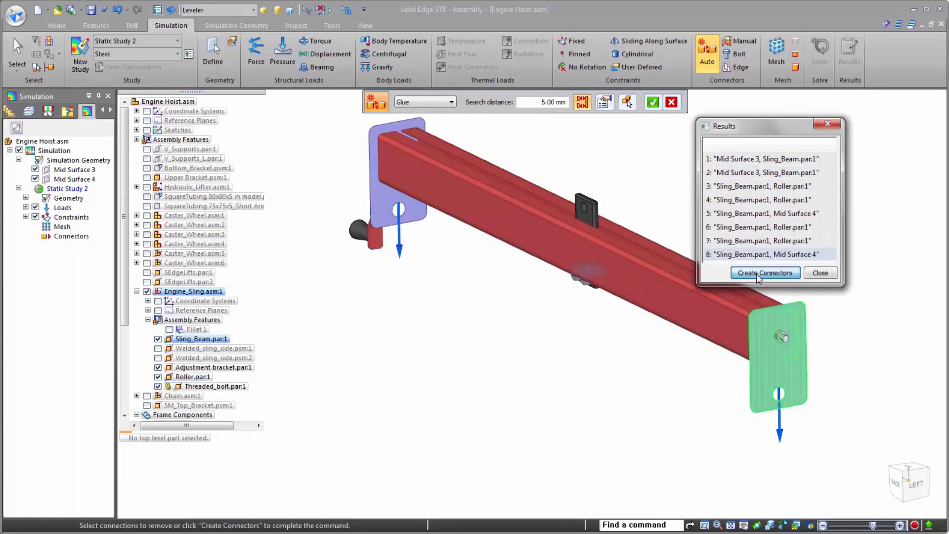
- Open the mixed mesh settings for Static Study 2 and review the solid, surface and sizing options
{"action": "right_click", "coordinate": [62, 226]}
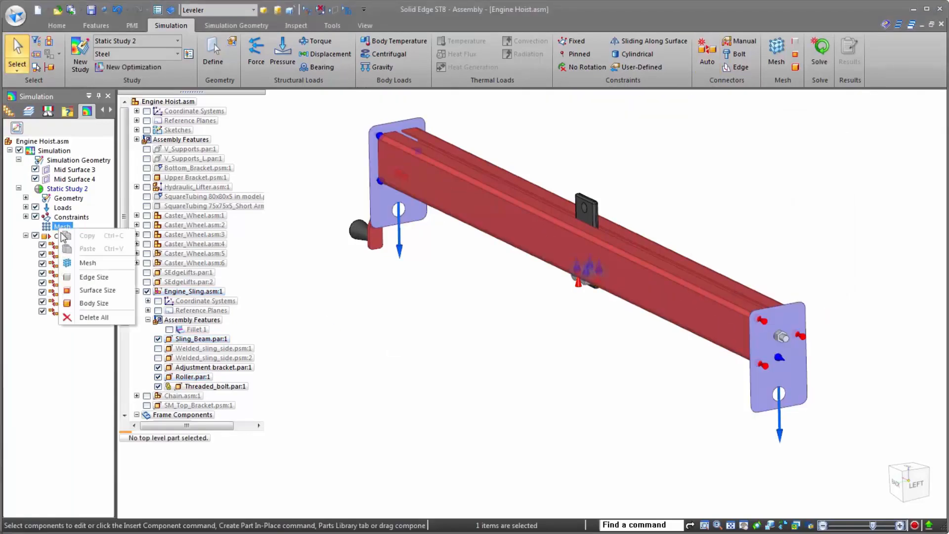
{"action": "left_click", "coordinate": [75, 264]}
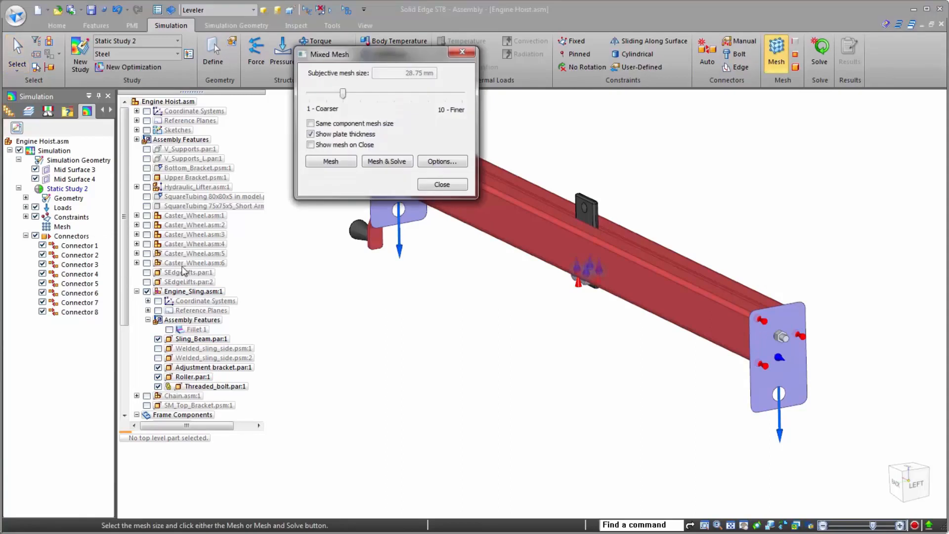
{"action": "left_click", "coordinate": [437, 160]}
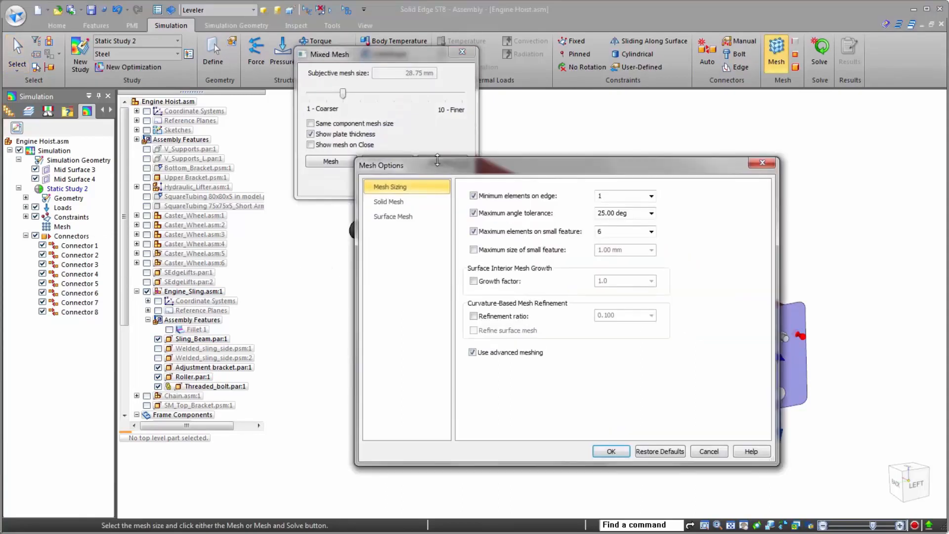
{"action": "left_click", "coordinate": [396, 202]}
{"action": "left_click", "coordinate": [430, 220]}
{"action": "left_click", "coordinate": [430, 189]}
{"action": "left_click", "coordinate": [607, 451]}
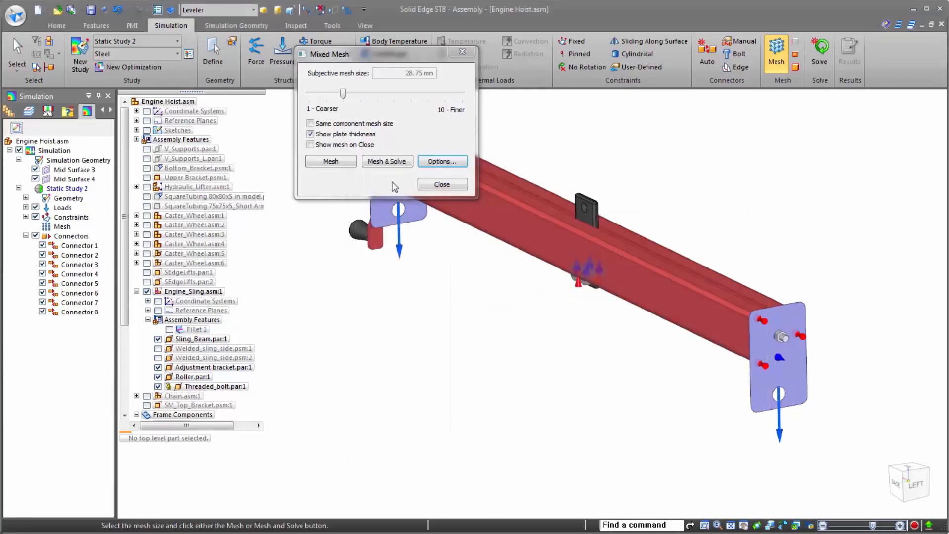
- Mesh and solve Static Study 2, and plot the Total Translation displacement at actual deformation scale
{"action": "left_click", "coordinate": [385, 162]}
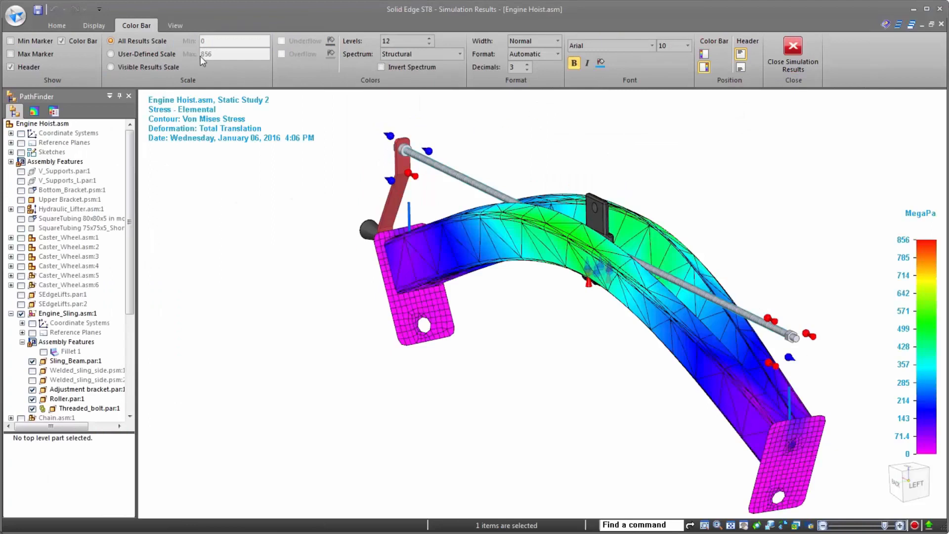
{"action": "left_click", "coordinate": [57, 27]}
{"action": "left_click", "coordinate": [478, 55]}
{"action": "left_click", "coordinate": [445, 65]}
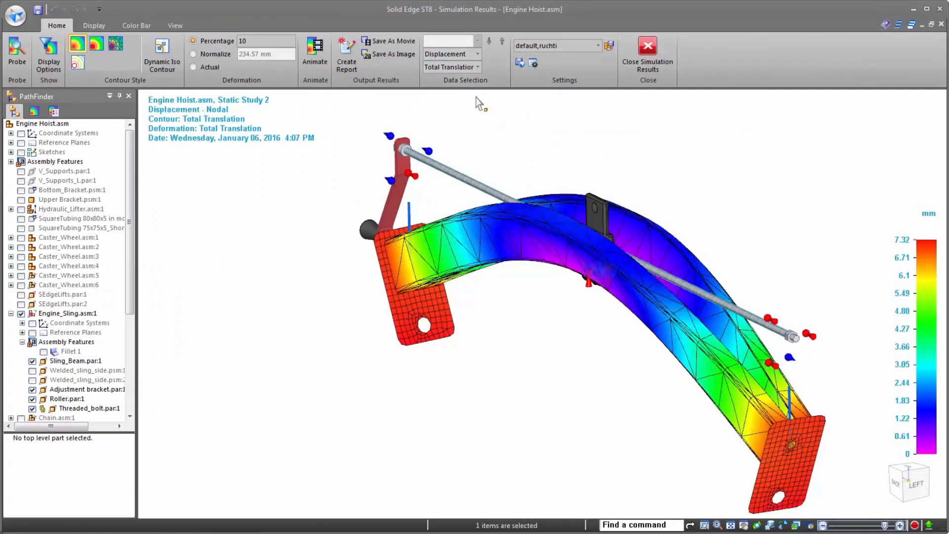
{"action": "left_click", "coordinate": [194, 67]}
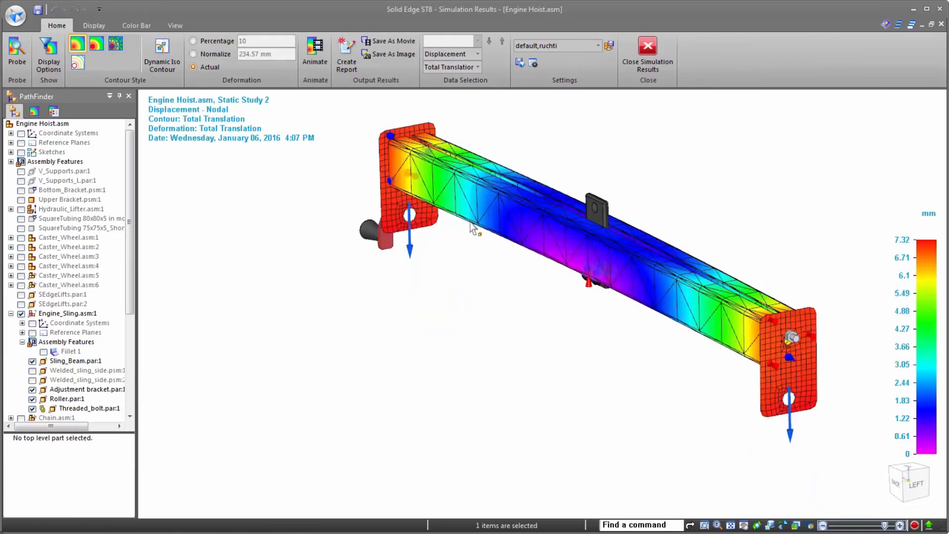
- Animate the sling's displacement result and examine the movement of the near end plate up close
{"action": "left_click", "coordinate": [324, 63]}
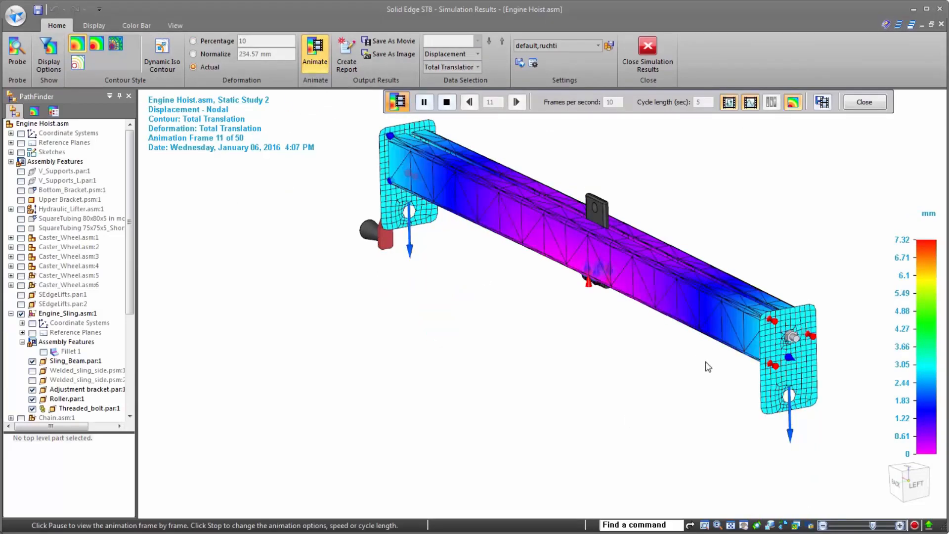
{"action": "scroll", "coordinate": [801, 329], "scroll_direction": "up", "scroll_amount": 5}
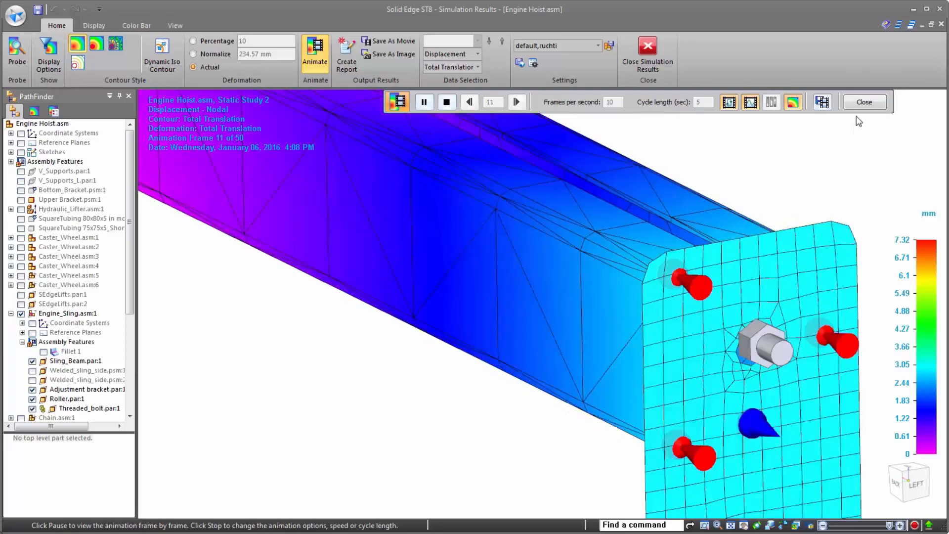
{"action": "left_click", "coordinate": [864, 102]}
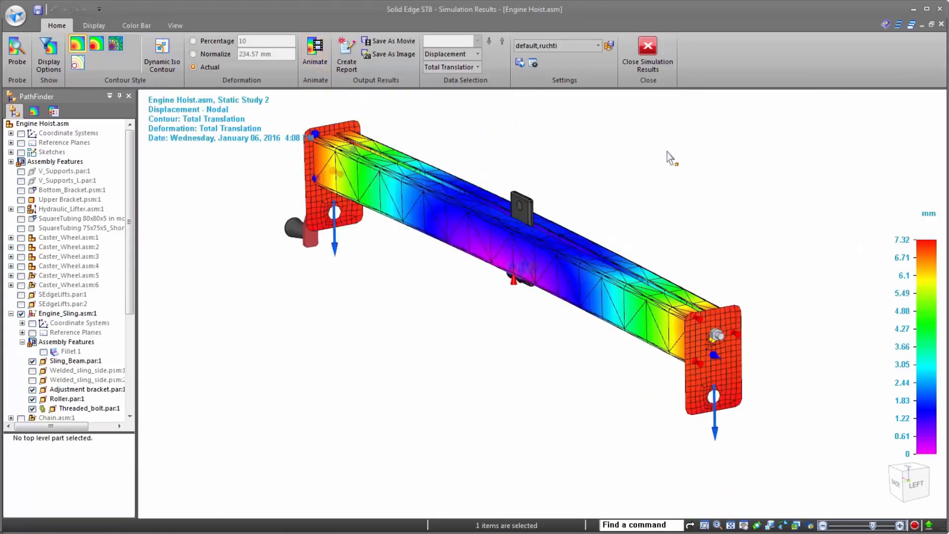
- Close the simulation results and set the sling beam's length to 600 mm in the assembly
{"action": "left_click", "coordinate": [649, 49]}
{"action": "left_click", "coordinate": [503, 242]}
{"action": "left_click", "coordinate": [561, 309]}
{"action": "type", "text": "60"}
{"action": "key", "text": "Return"}
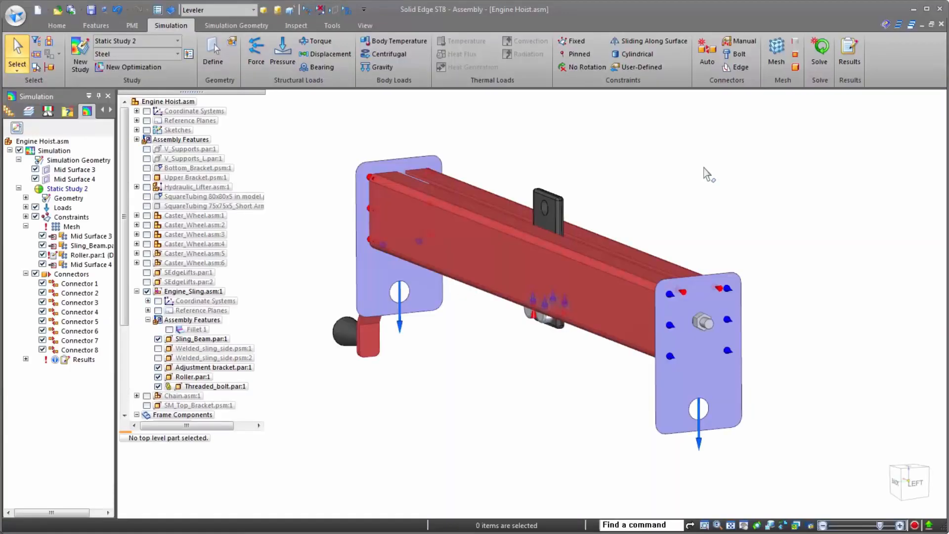
- Create a new optimization for Static Study 2 with Total Translation as the design objective and a target value of 1 mm
{"action": "left_click", "coordinate": [146, 69]}
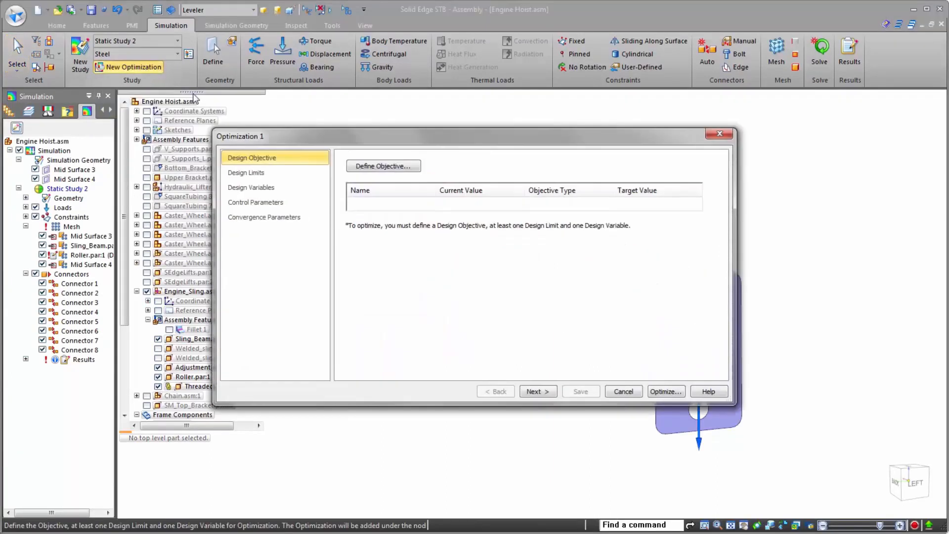
{"action": "left_click", "coordinate": [386, 167]}
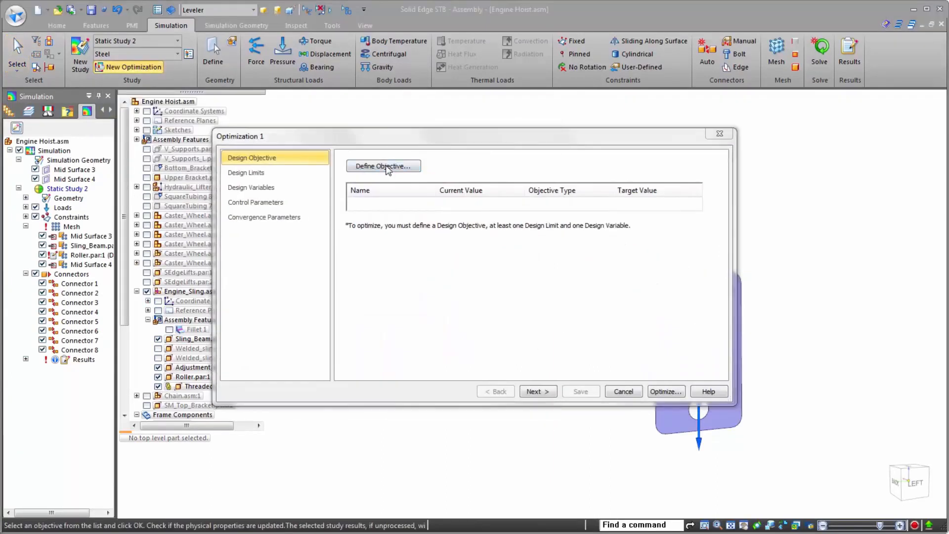
{"action": "double_click", "coordinate": [460, 128]}
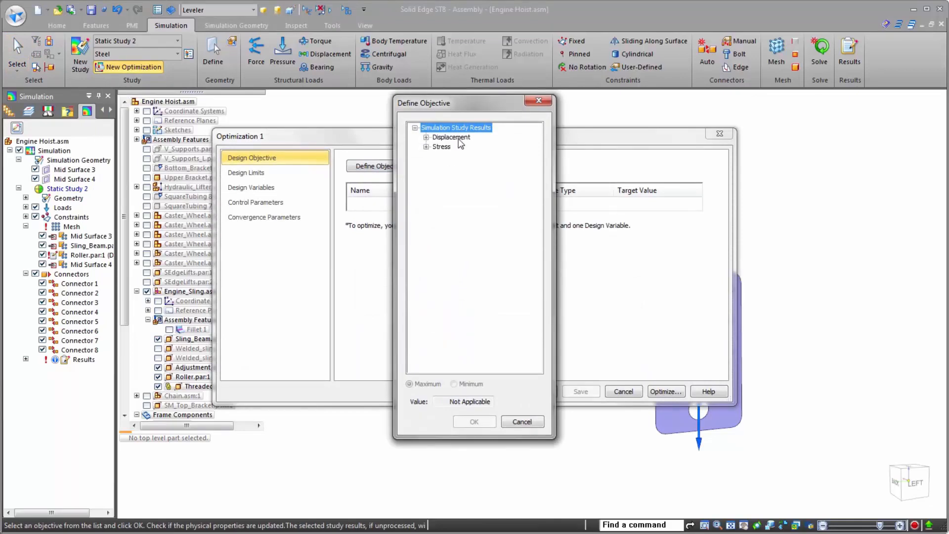
{"action": "double_click", "coordinate": [458, 139]}
{"action": "double_click", "coordinate": [458, 149]}
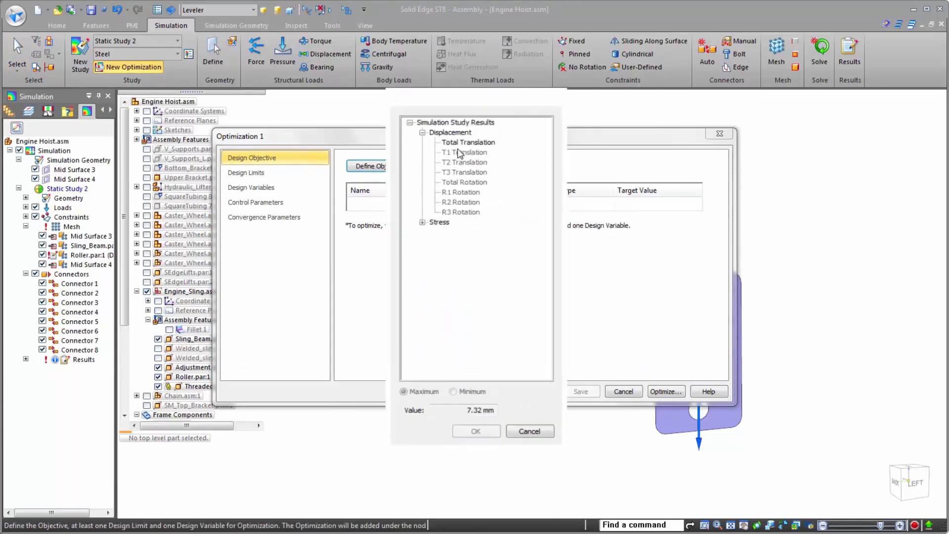
{"action": "left_click", "coordinate": [554, 205]}
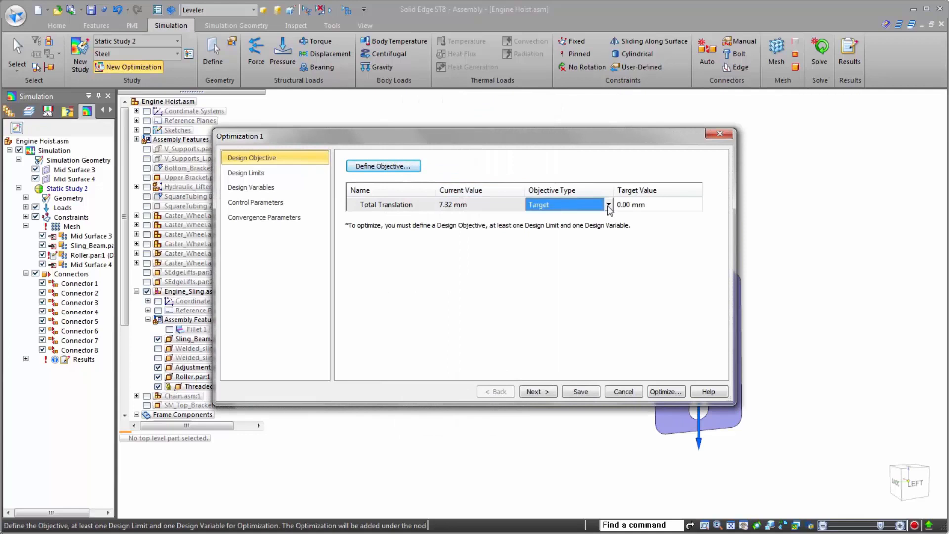
{"action": "left_click", "coordinate": [624, 205]}
{"action": "type", "text": "1"}
{"action": "key", "text": "Return"}
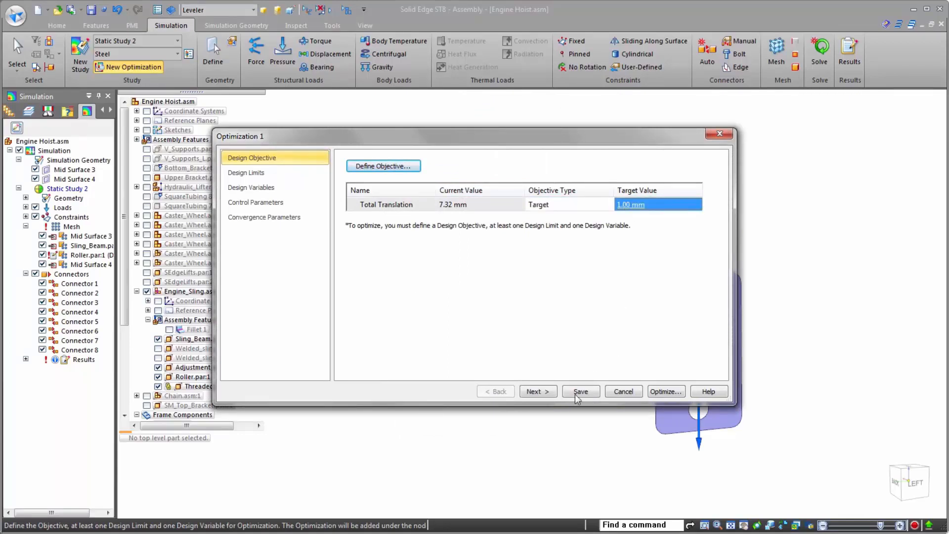
- Add Von Mises Stress as a design limit with a minimum of 0 and a maximum of 190 MegaPa
{"action": "left_click", "coordinate": [529, 392]}
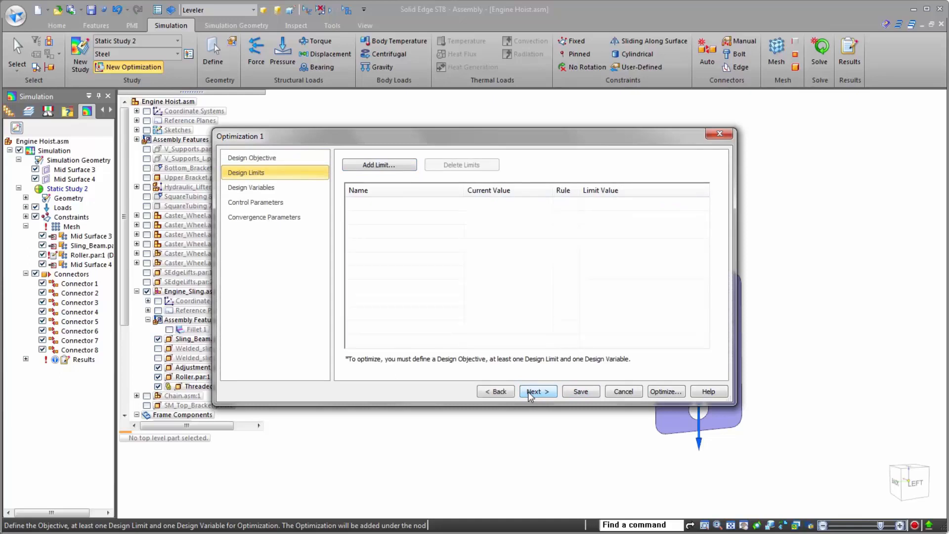
{"action": "left_click", "coordinate": [391, 167]}
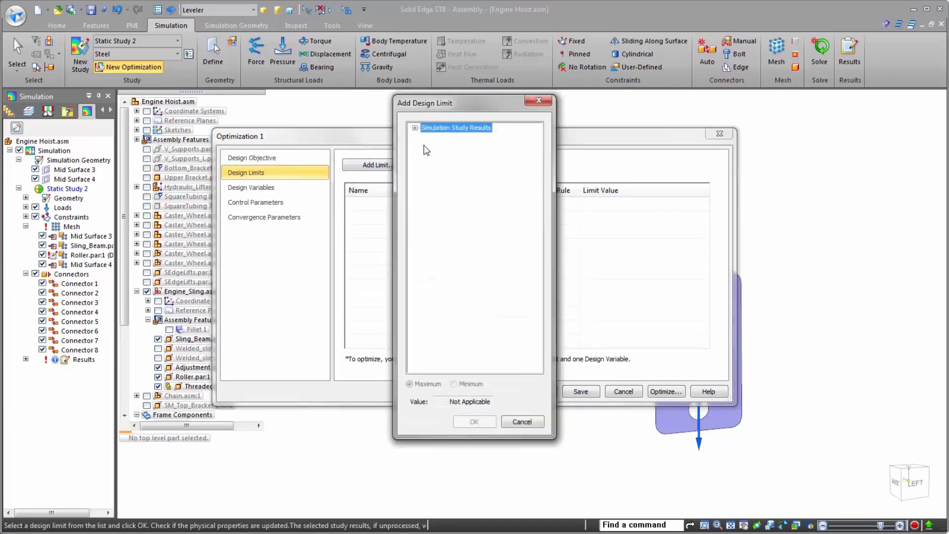
{"action": "double_click", "coordinate": [439, 130]}
{"action": "double_click", "coordinate": [443, 147]}
{"action": "double_click", "coordinate": [465, 204]}
{"action": "left_click", "coordinate": [566, 204]}
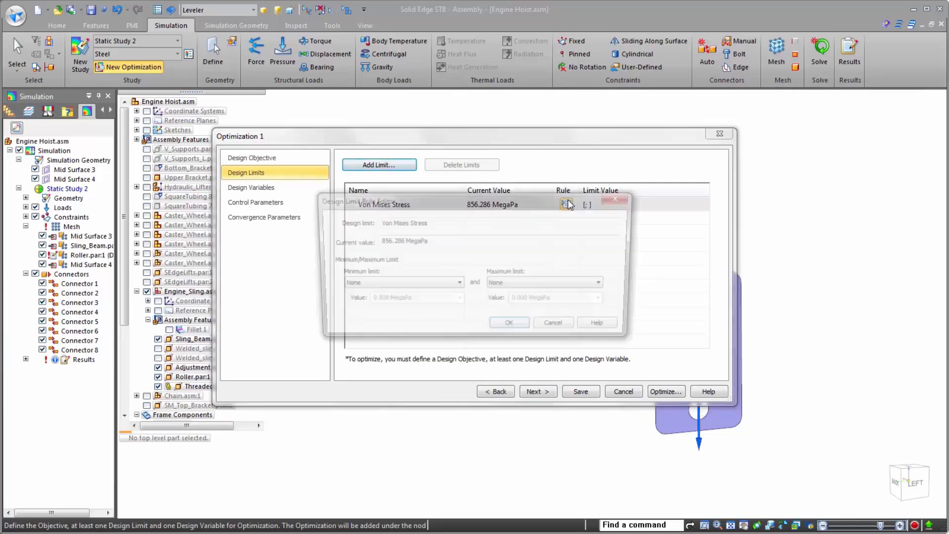
{"action": "left_click", "coordinate": [445, 285]}
{"action": "left_click", "coordinate": [444, 295]}
{"action": "left_click", "coordinate": [568, 285]}
{"action": "left_click", "coordinate": [559, 296]}
{"action": "type", "text": "190"}
{"action": "key", "text": "Return"}
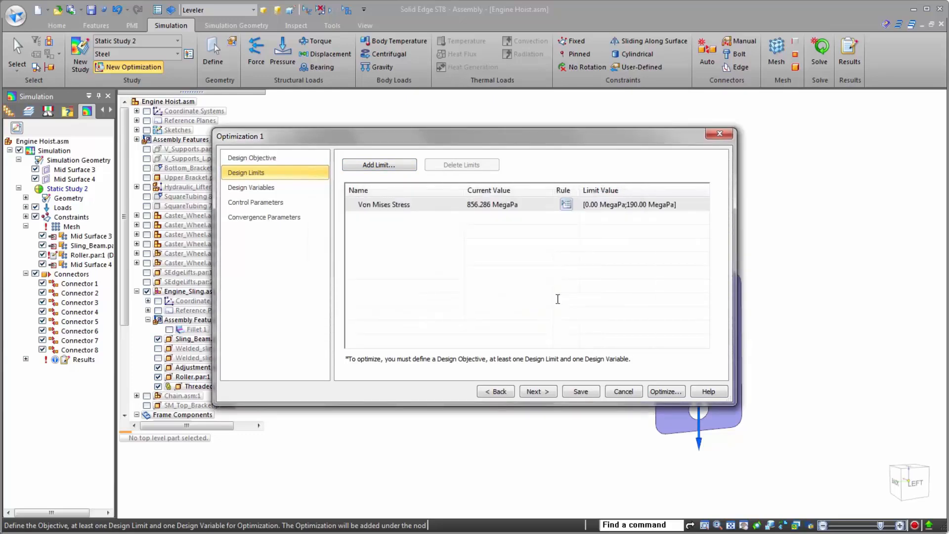
- Add the peer variables Linear_9 and Linear_8 of Sling_Beam as design variables, keeping their existing limit ranges
{"action": "left_click", "coordinate": [534, 392]}
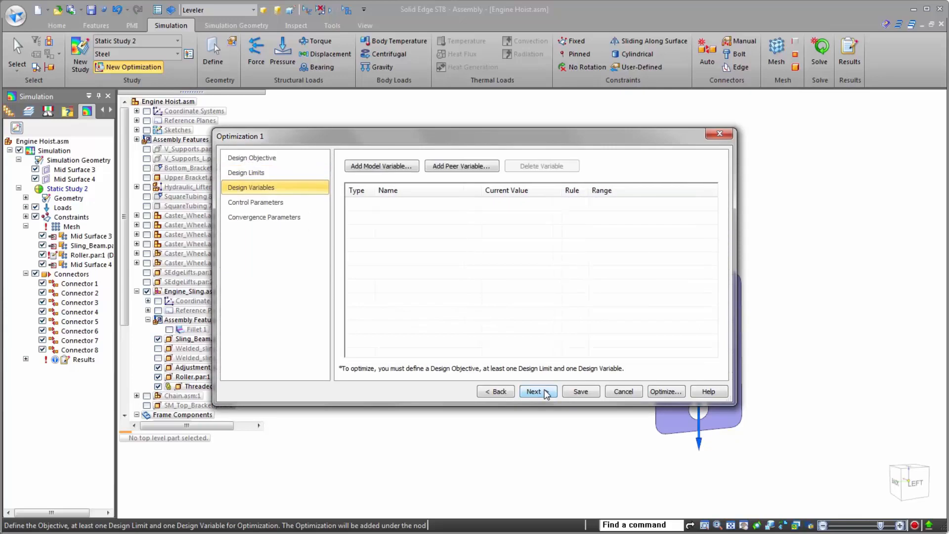
{"action": "left_click", "coordinate": [468, 169]}
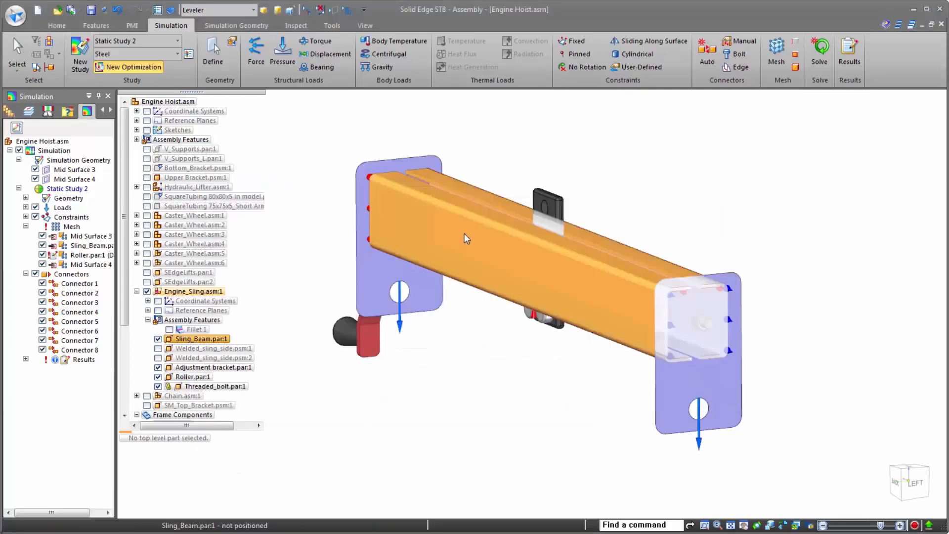
{"action": "left_click", "coordinate": [464, 233]}
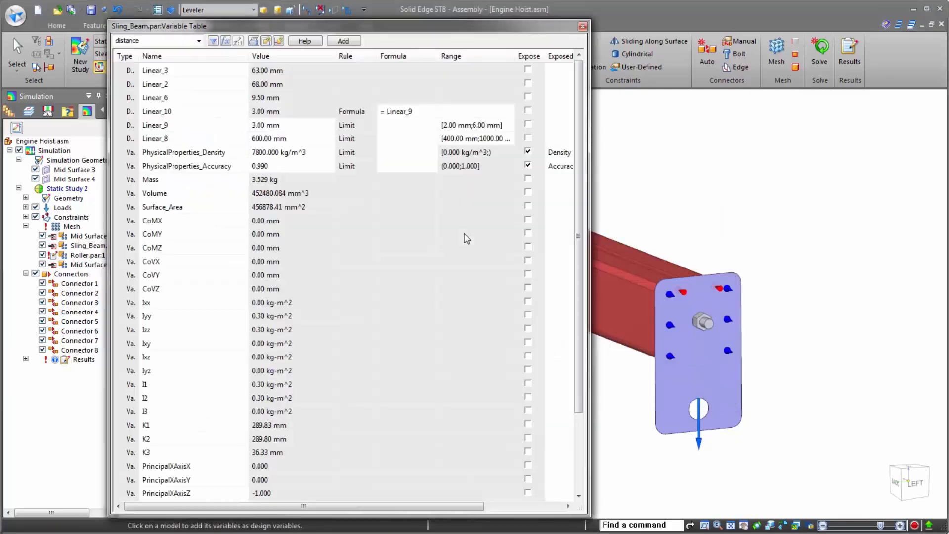
{"action": "left_click", "coordinate": [190, 129]}
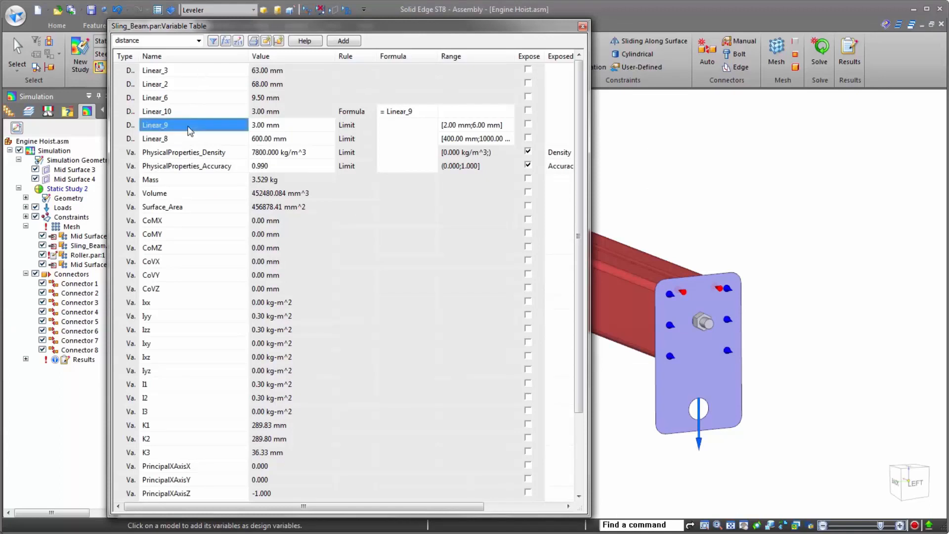
{"action": "left_click", "coordinate": [189, 139], "text": "ctrl"}
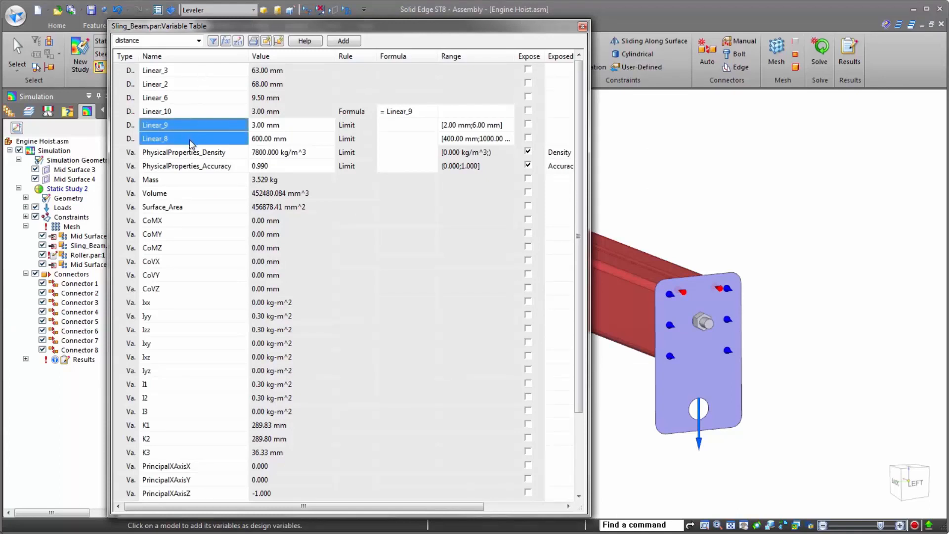
{"action": "left_click", "coordinate": [337, 41]}
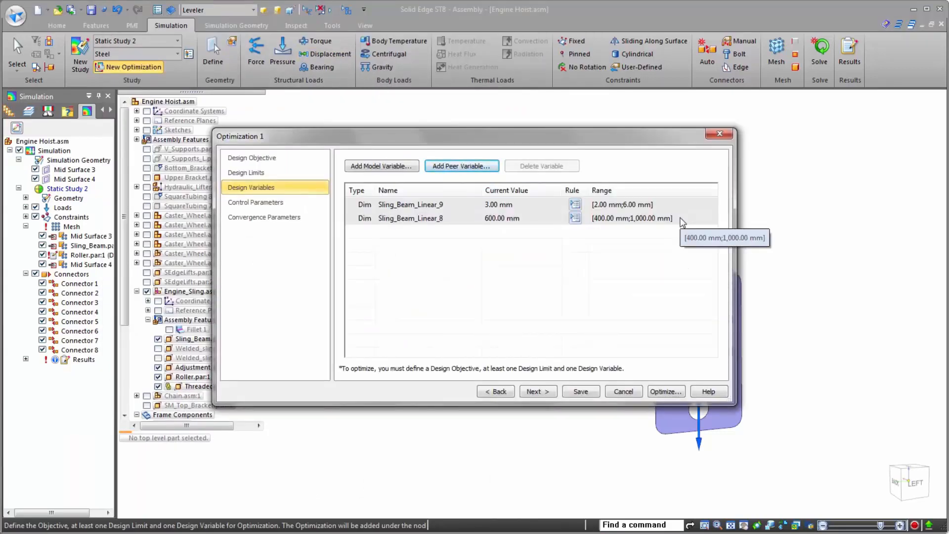
- Keep the default control and convergence parameters, with at most 20 iterations, and run the optimization
{"action": "left_click", "coordinate": [536, 392]}
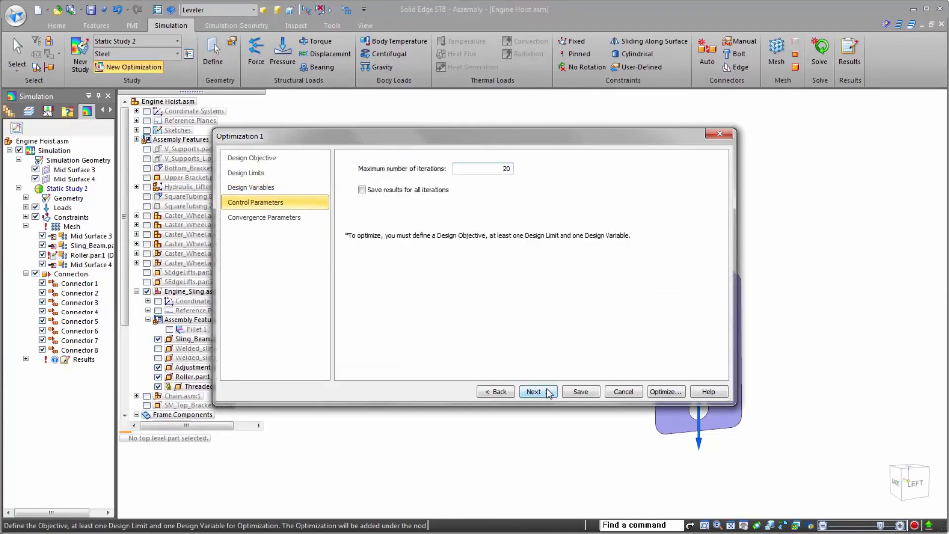
{"action": "left_click", "coordinate": [537, 391]}
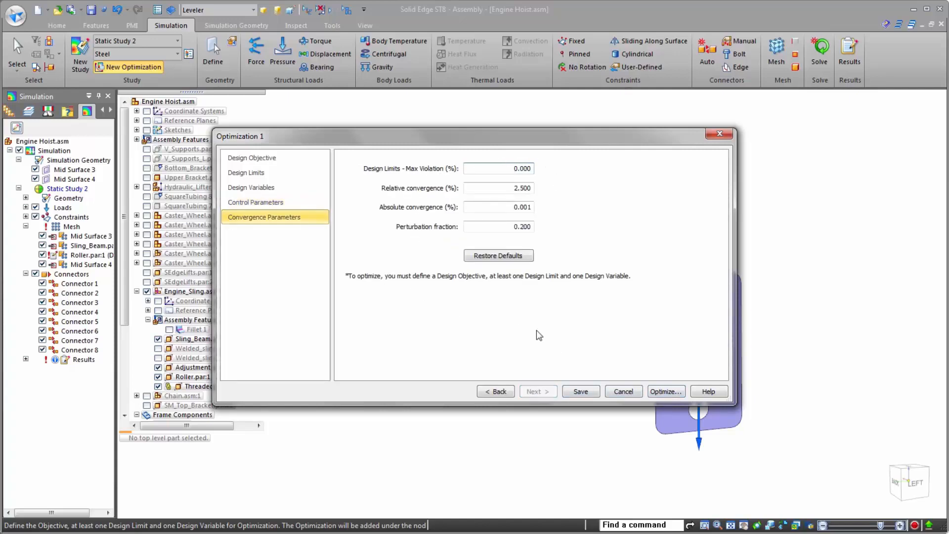
{"action": "left_click", "coordinate": [673, 395]}
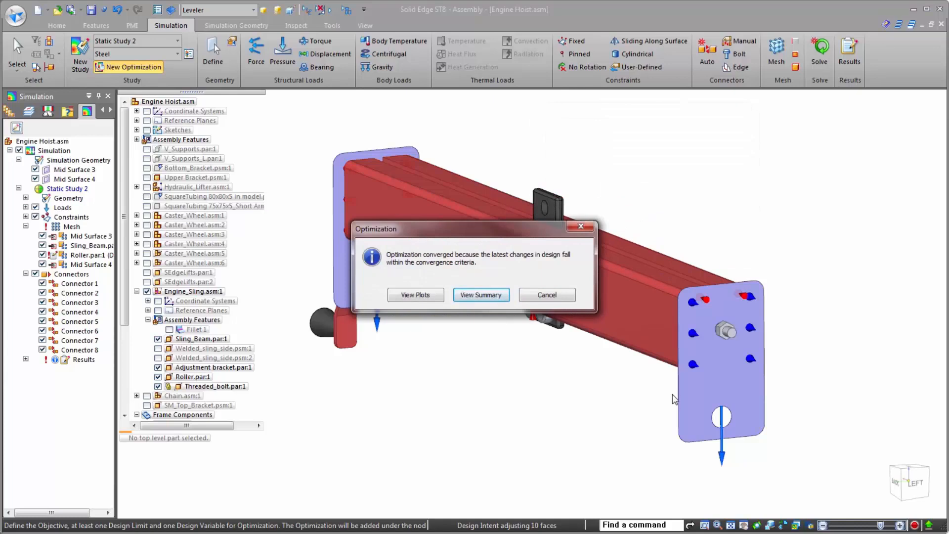
- Open the optimization summary in Excel and compare the target and variable ranges with the first and last iteration results
{"action": "left_click", "coordinate": [477, 295]}
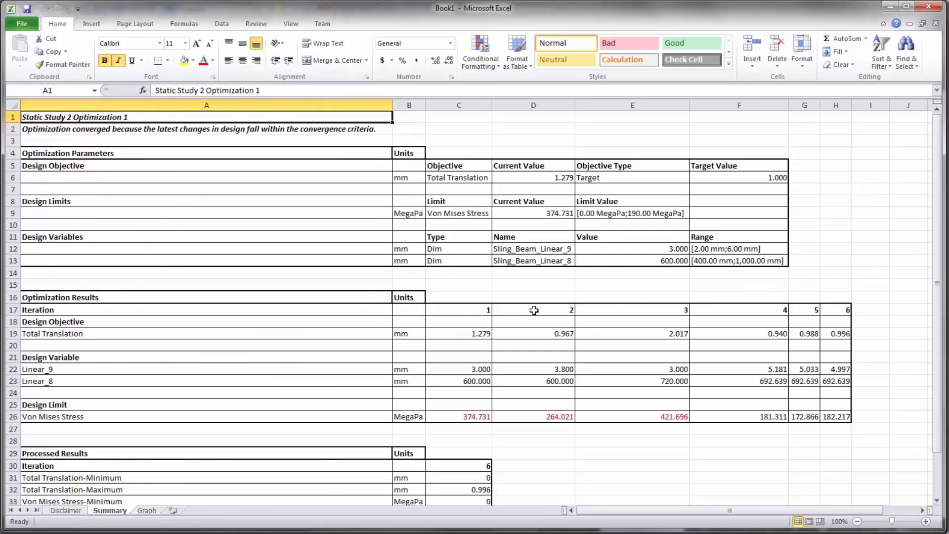
{"action": "left_click", "coordinate": [751, 178]}
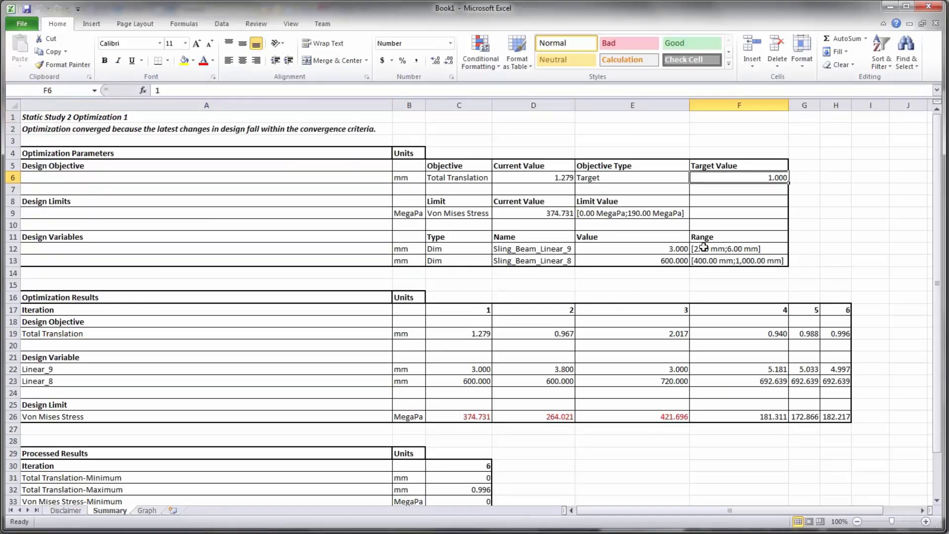
{"action": "left_click_drag", "start_coordinate": [685, 250], "coordinate": [701, 258]}
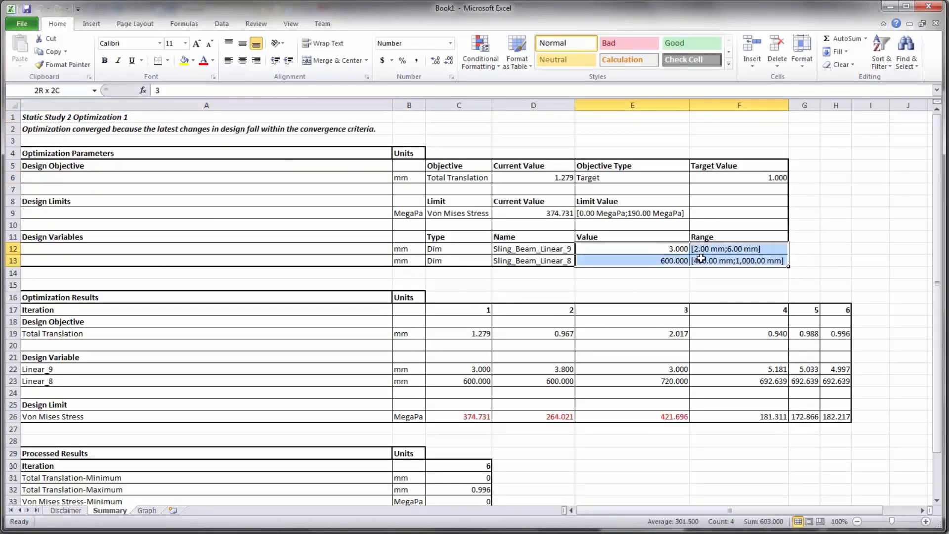
{"action": "left_click", "coordinate": [474, 336]}
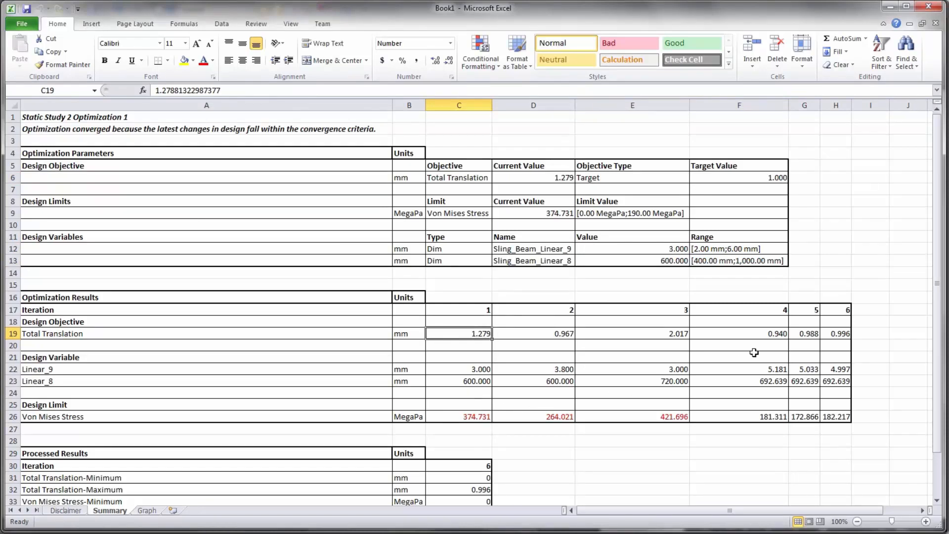
{"action": "left_click_drag", "start_coordinate": [829, 331], "coordinate": [835, 413]}
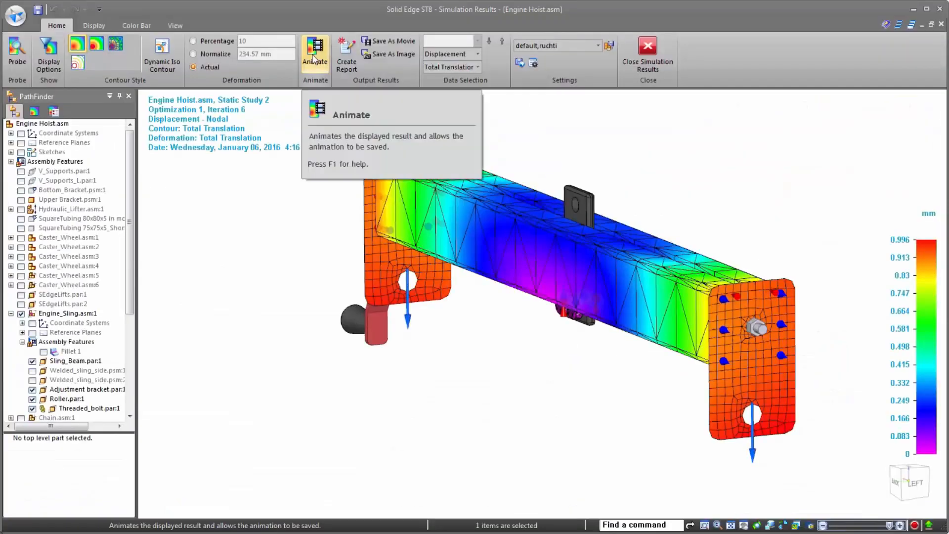
- Animate the optimized sling's displacement, examine the near end plate, and view the movie saving options without saving a file
{"action": "left_click", "coordinate": [314, 58]}
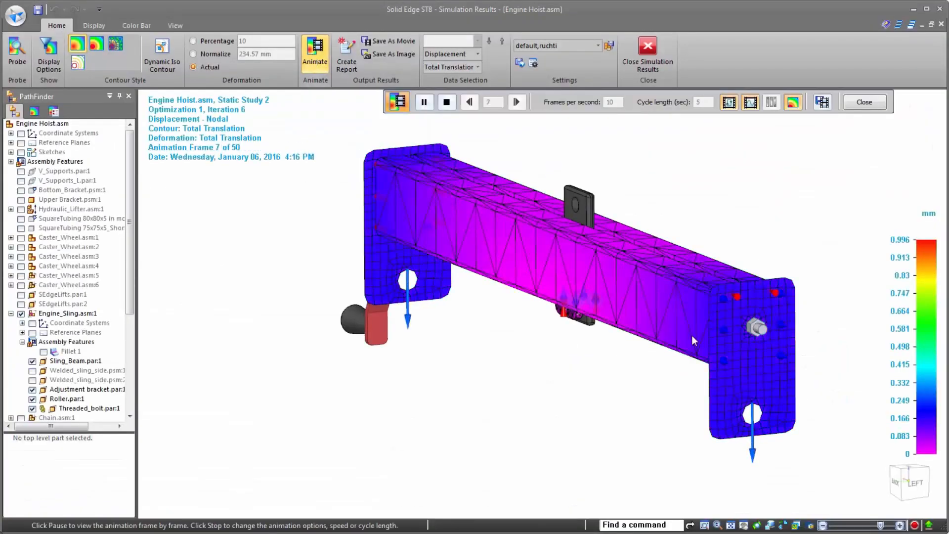
{"action": "scroll", "coordinate": [771, 326], "scroll_direction": "up", "scroll_amount": 5}
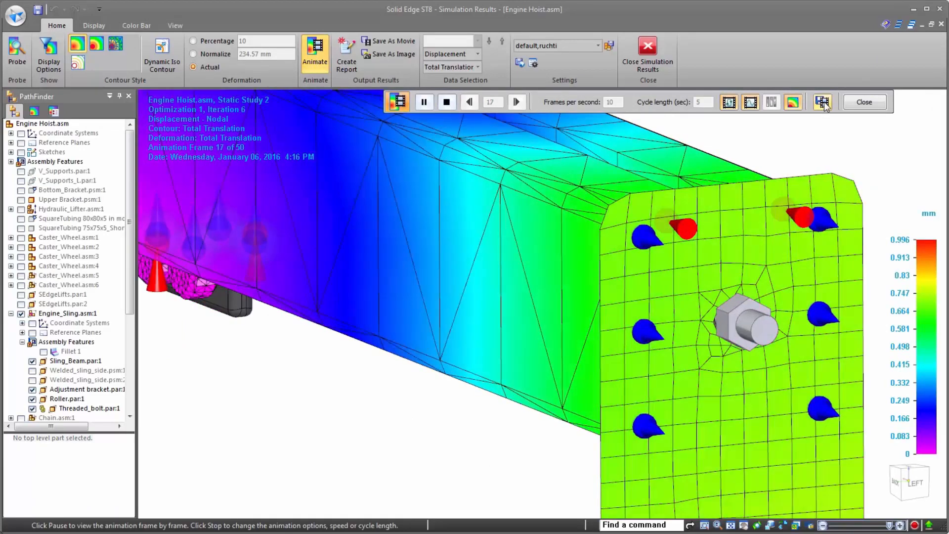
{"action": "left_click", "coordinate": [822, 102]}
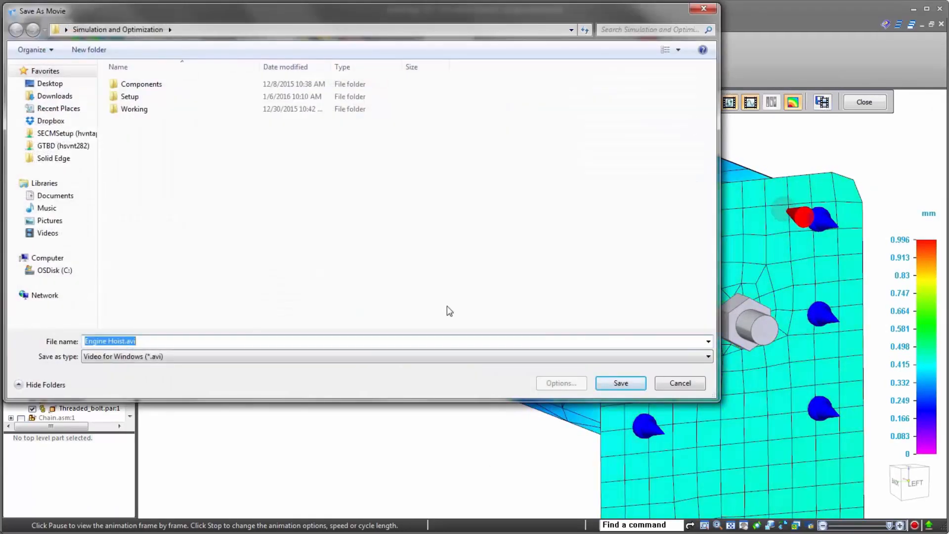
{"action": "left_click", "coordinate": [699, 387]}
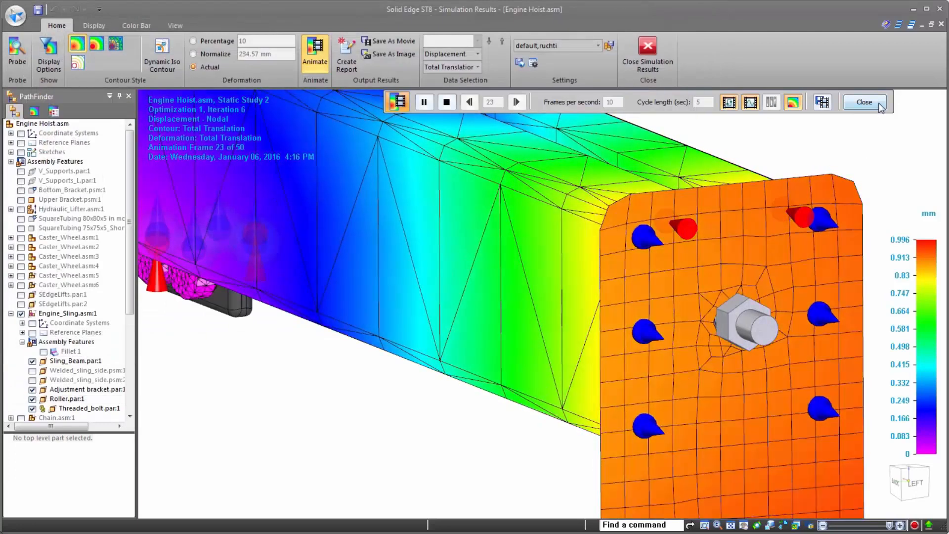
- Close the displacement animation and examine the total translation contour across the whole engine sling
{"action": "left_click", "coordinate": [864, 102]}
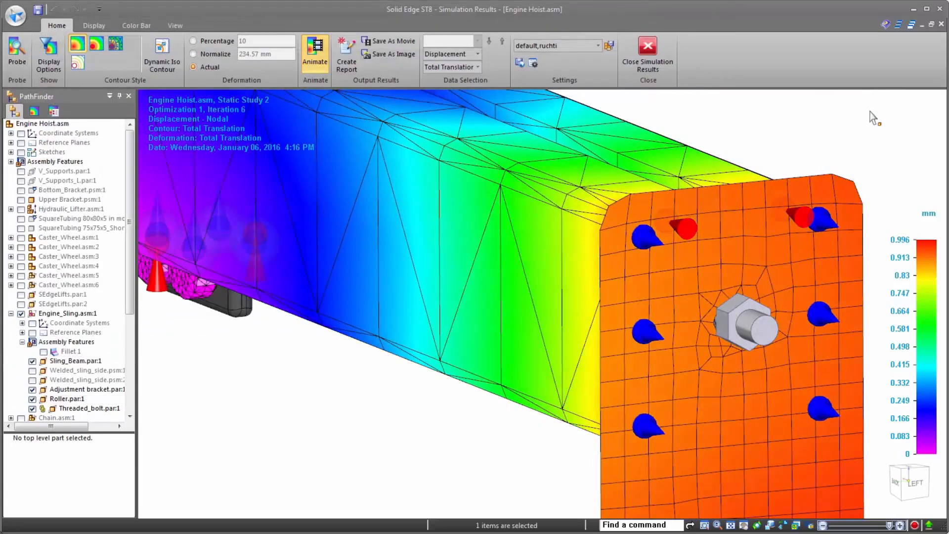
{"action": "scroll", "coordinate": [703, 365], "scroll_direction": "down", "scroll_amount": 4}
{"action": "scroll", "coordinate": [743, 381], "scroll_direction": "down", "scroll_amount": 2}
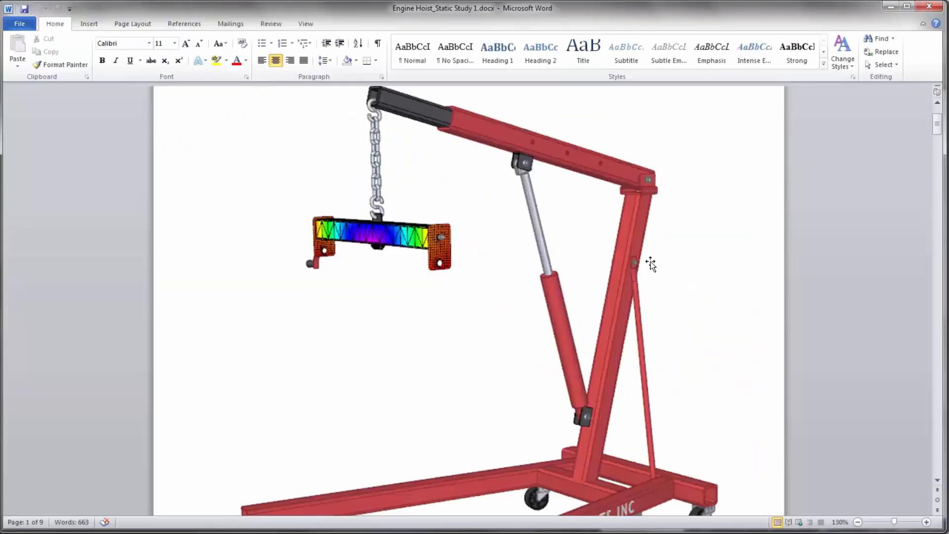
{"action": "scroll", "coordinate": [649, 272], "scroll_direction": "down", "scroll_amount": 5}
{"action": "scroll", "coordinate": [648, 281], "scroll_direction": "down", "scroll_amount": 15}
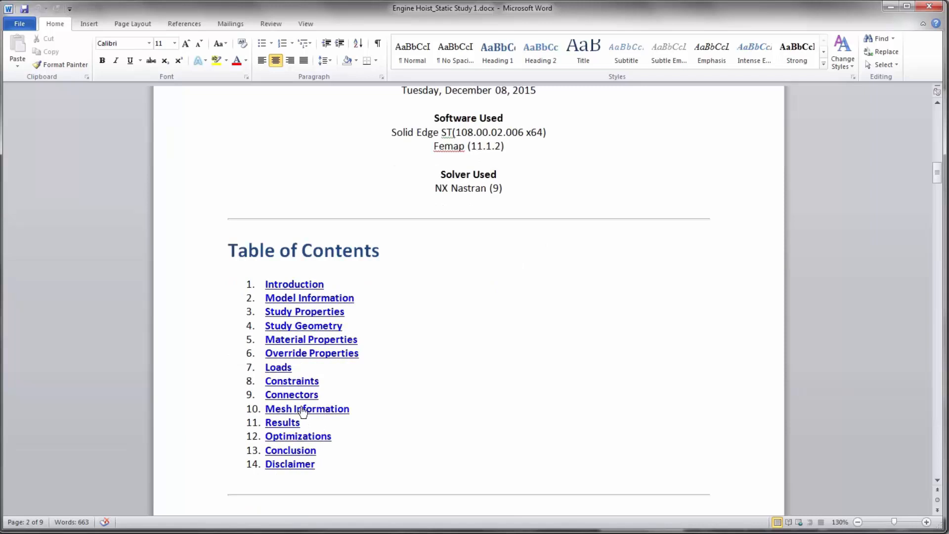
- In the Word report Engine Hoist_Static Study 1.docx, go to the Results section and review the displacement results
{"action": "left_click", "coordinate": [287, 425], "text": "ctrl"}
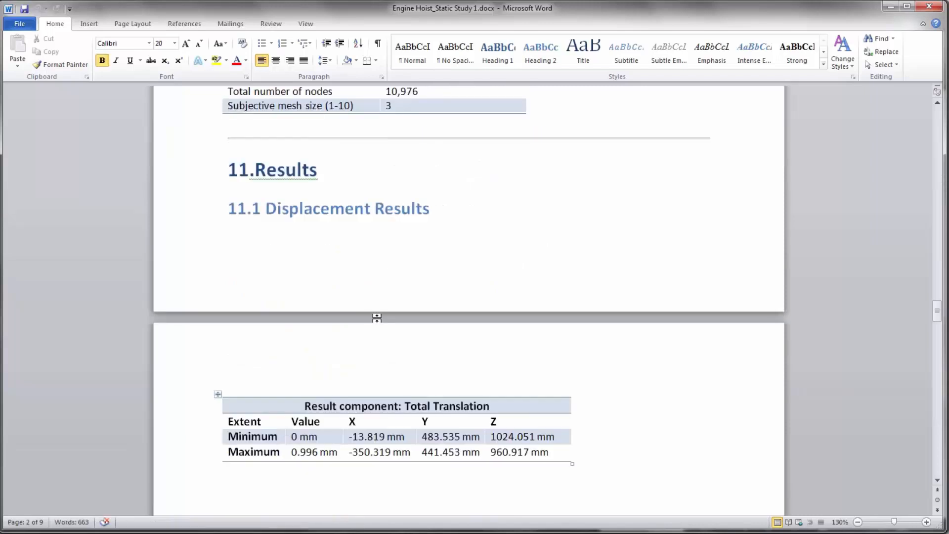
{"action": "scroll", "coordinate": [377, 319], "scroll_direction": "down", "scroll_amount": 15}
{"action": "scroll", "coordinate": [377, 326], "scroll_direction": "down", "scroll_amount": 15}
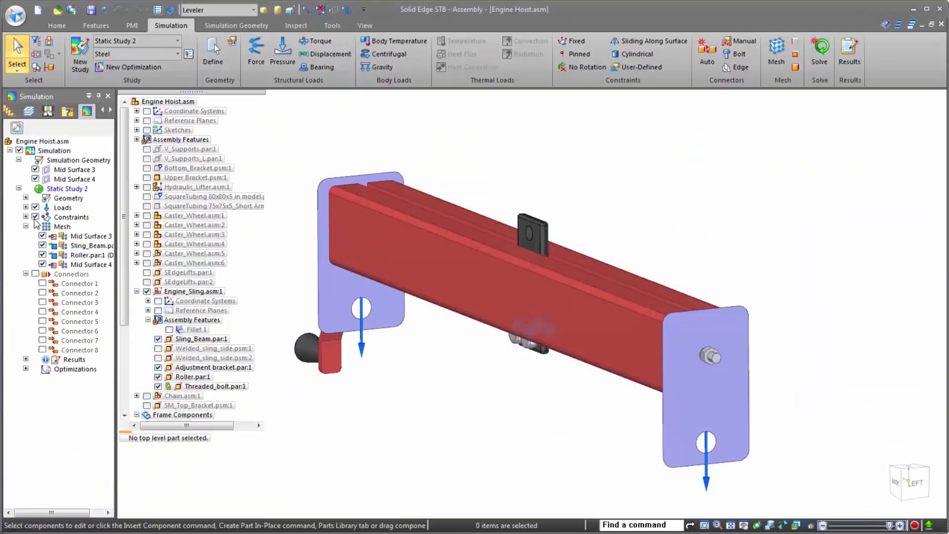
- Hide the loads and constraints of Static Study 2 and show the complete hoist with the All display configuration
{"action": "left_click", "coordinate": [35, 216]}
{"action": "left_click", "coordinate": [35, 207]}
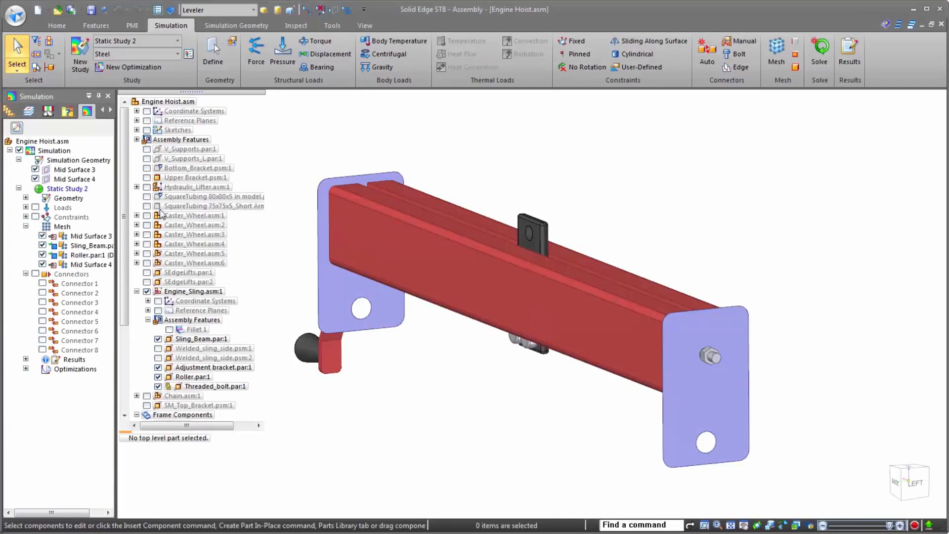
{"action": "scroll", "coordinate": [603, 251], "scroll_direction": "down", "scroll_amount": 4}
{"action": "left_click", "coordinate": [253, 9]}
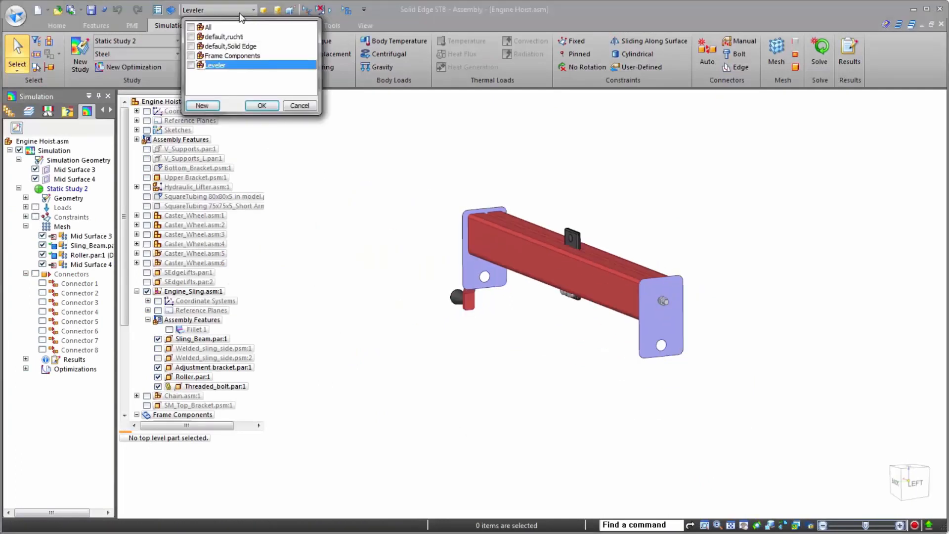
{"action": "left_click", "coordinate": [262, 106]}
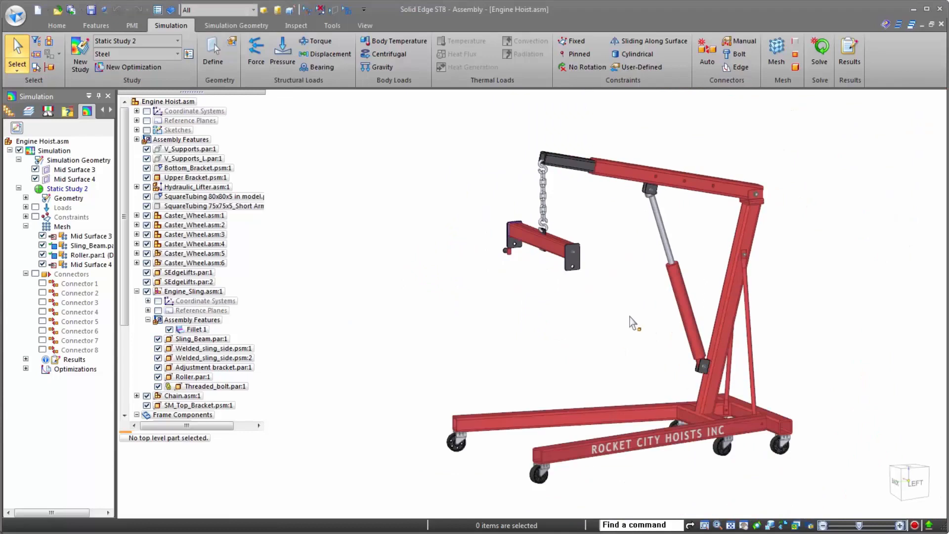
{"action": "double_click", "coordinate": [181, 23]}
{"action": "middle_click_drag", "start_coordinate": [664, 280], "coordinate": [653, 376]}
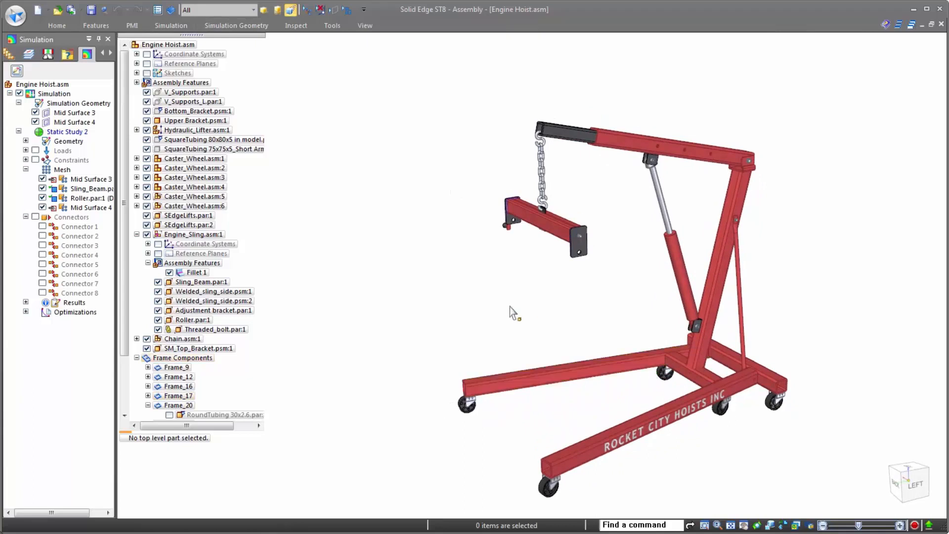